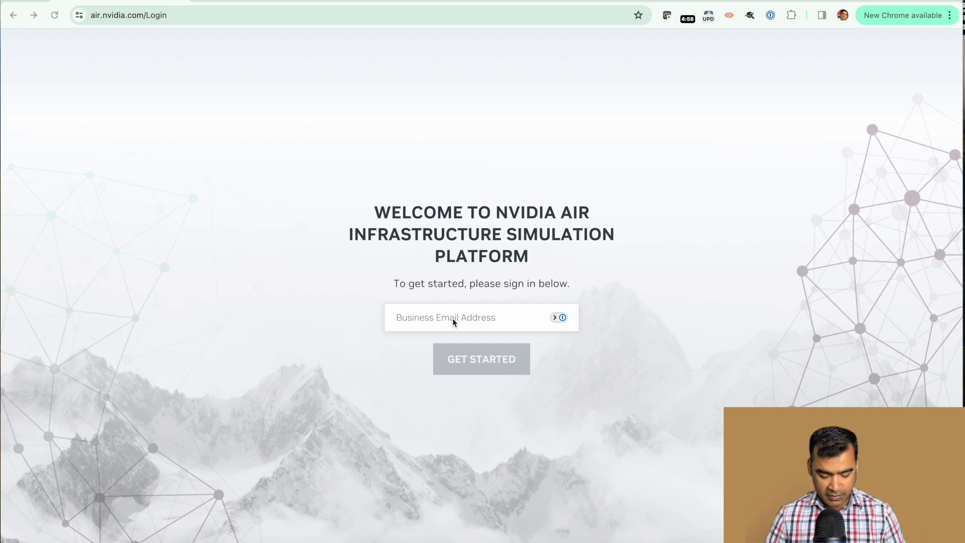
Paste the business email address into the sign-in field and submit it with GET STARTED
click(453, 323)
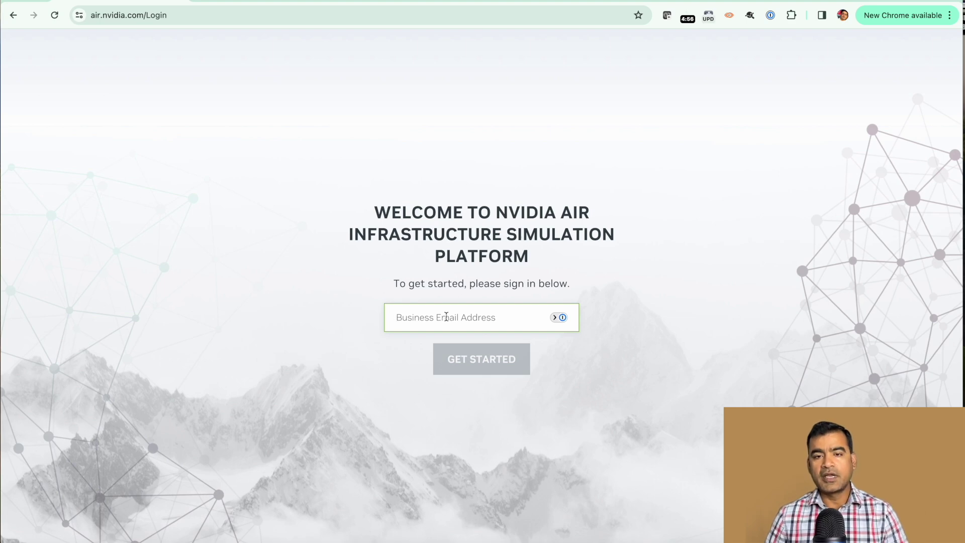
key(super+v)
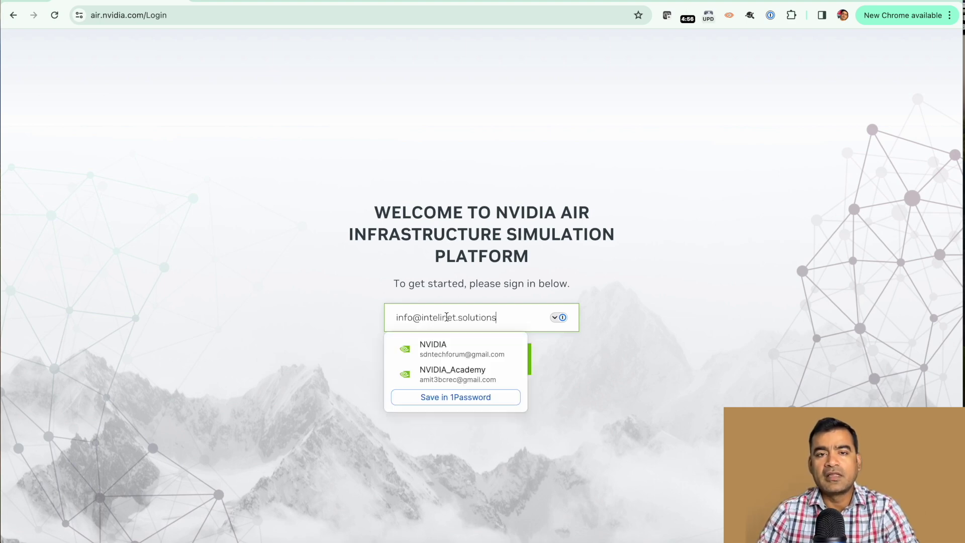
click(463, 373)
Finish signing in, then expand the Simulations, Documentation & Learning and Settings sidebar sections, ending on Simulations
click(474, 367)
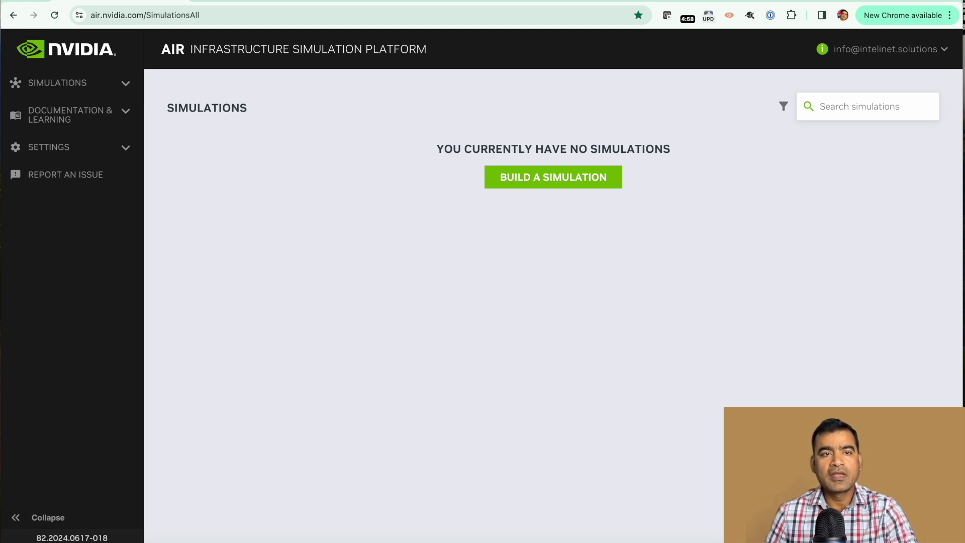
click(830, 109)
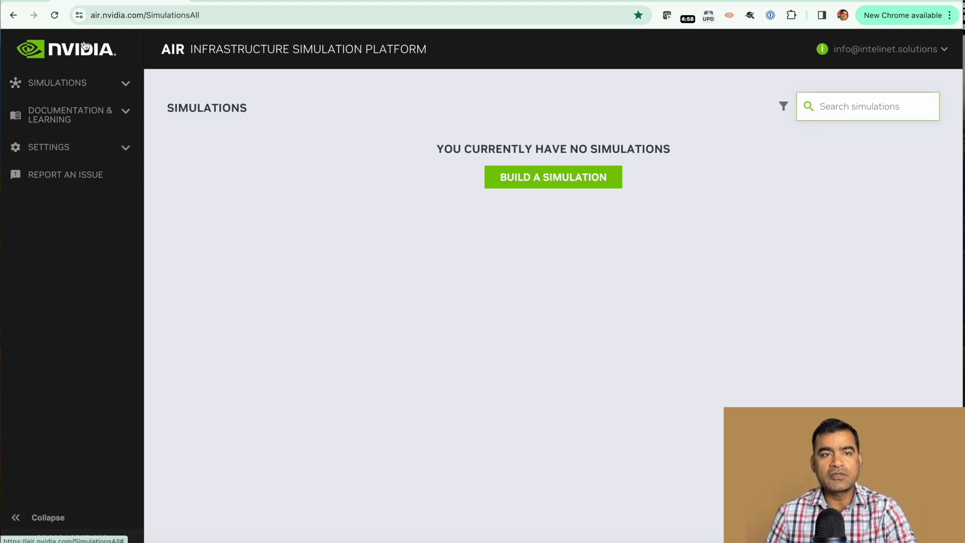
click(126, 86)
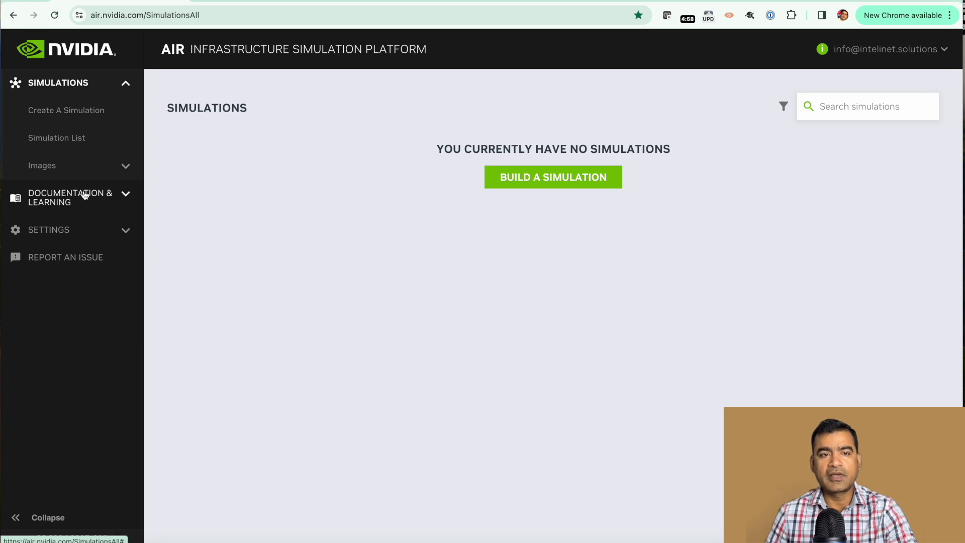
click(126, 197)
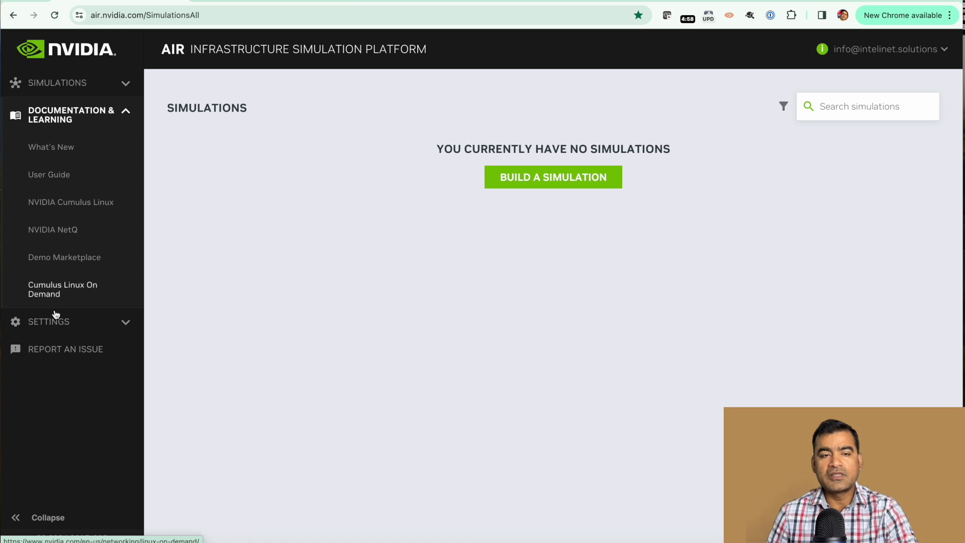
click(121, 326)
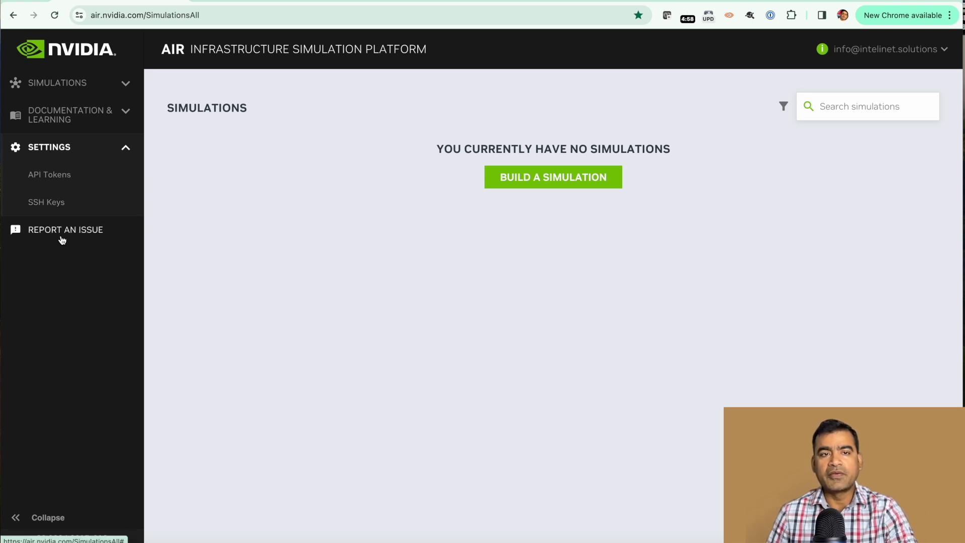
click(125, 148)
click(126, 83)
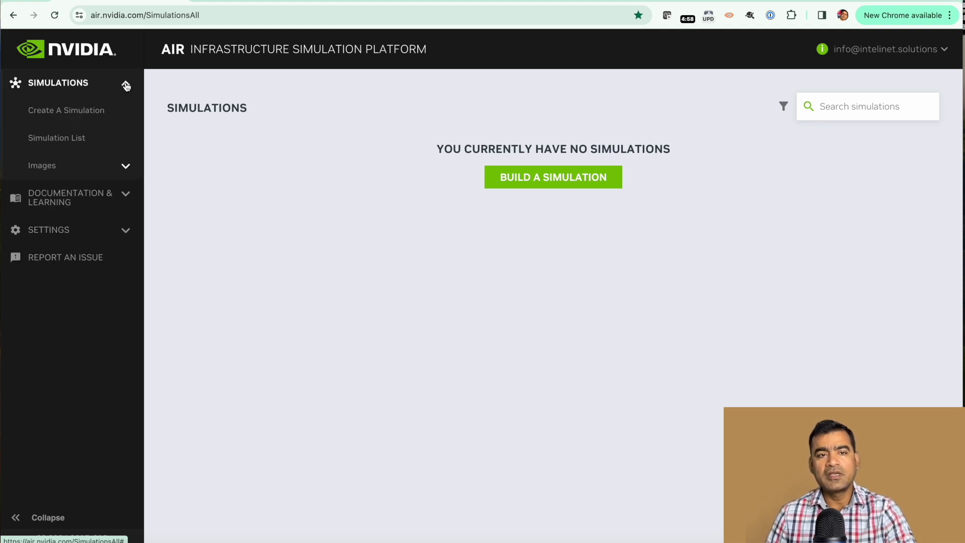
Launch the 45 SONiC BGP EVPN VXLAN demo from Build a Simulation's Demo Marketplace
click(556, 184)
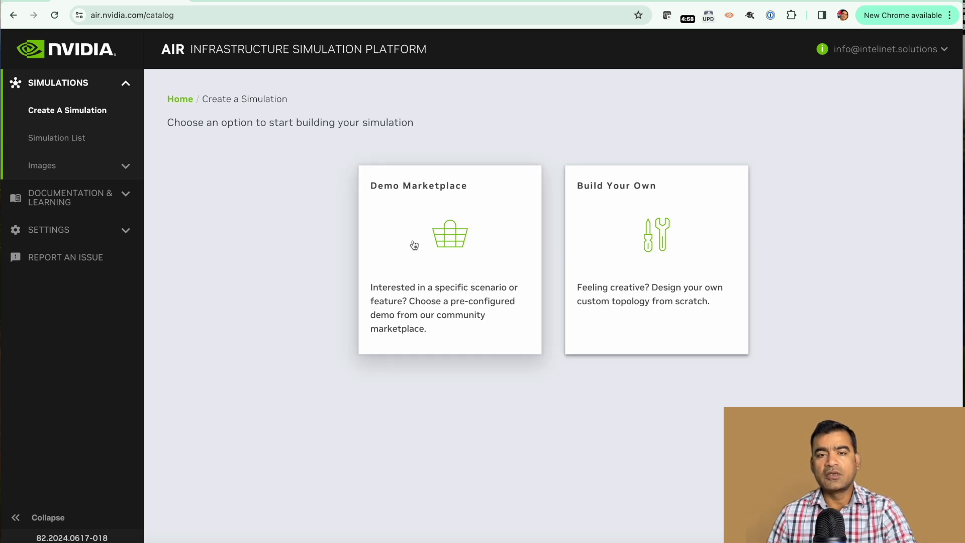
click(449, 236)
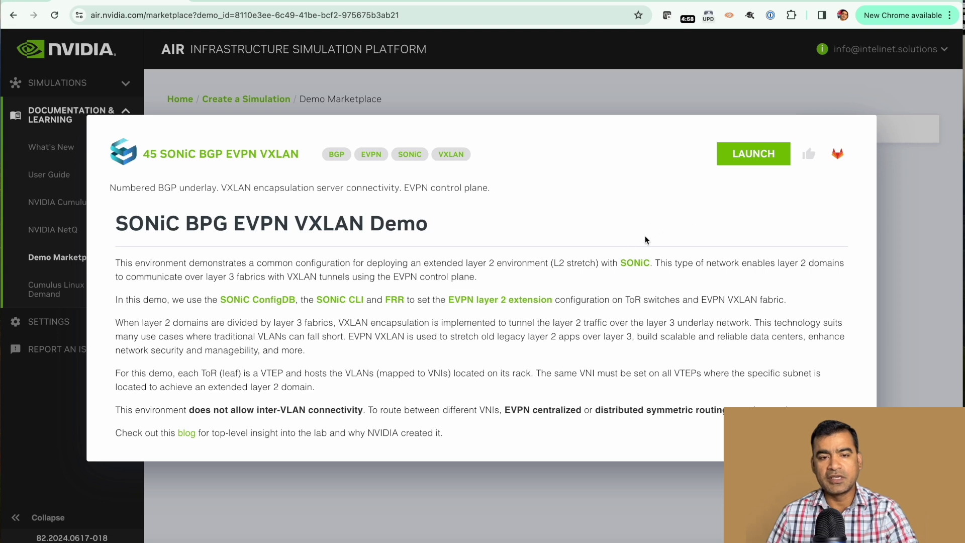
scroll(648, 239, down, 5)
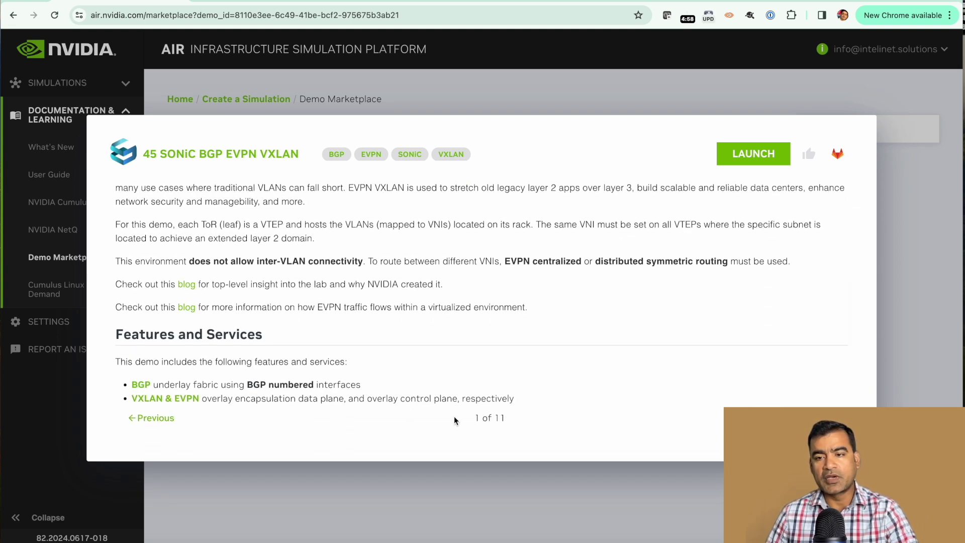
drag(274, 344, 249, 336)
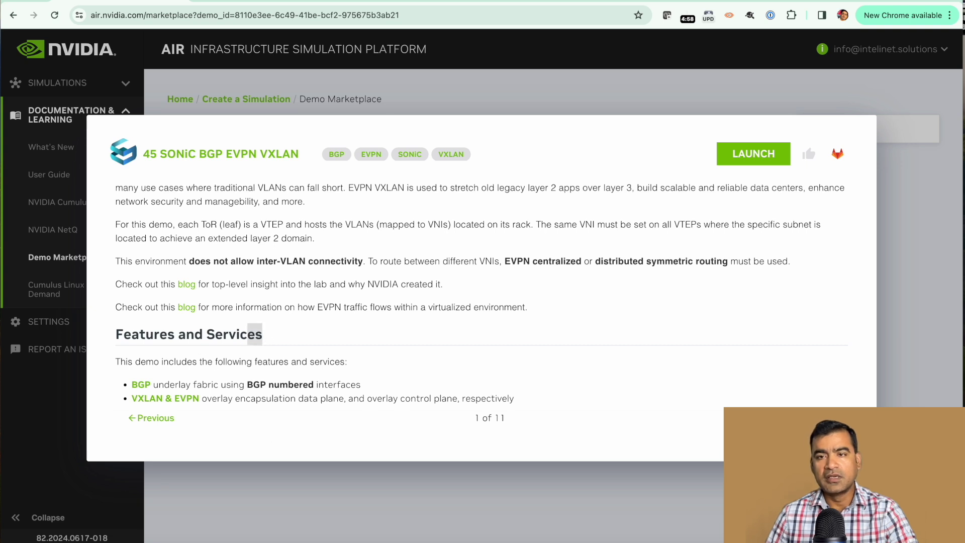
scroll(513, 287, down, 5)
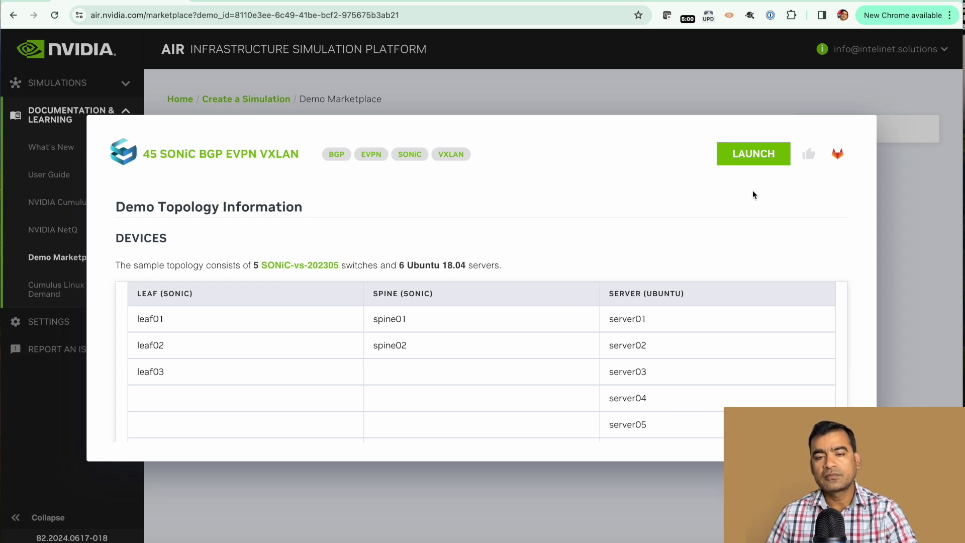
click(754, 154)
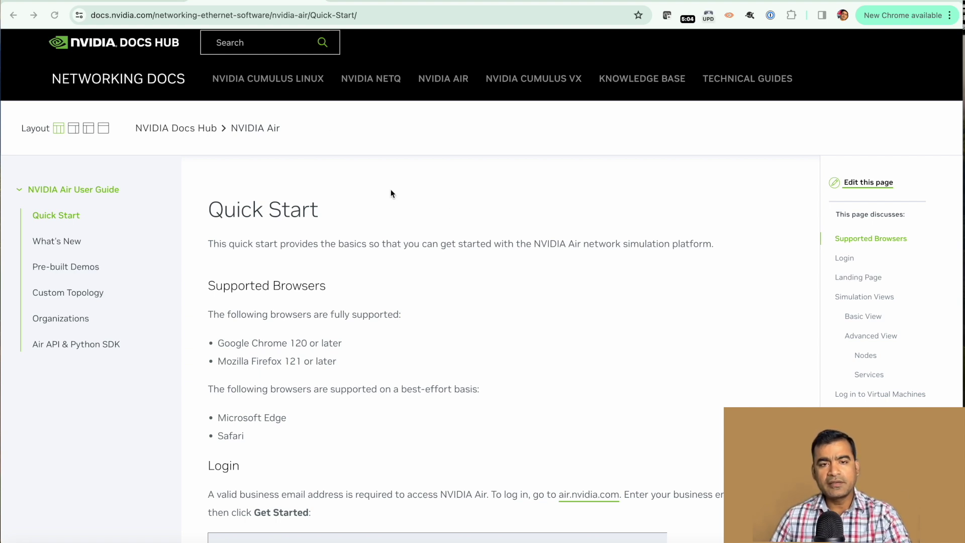
Scroll the Air Quick Start guide down to Resource Budgets: 60 vCPUs, 90GB memory, 650GB storage
scroll(466, 175, down, 3)
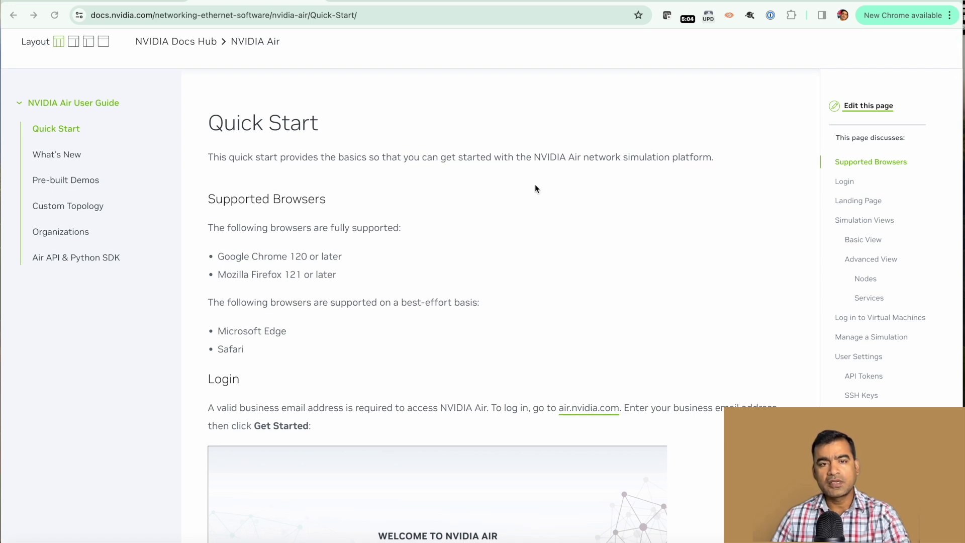
scroll(536, 185, down, 5)
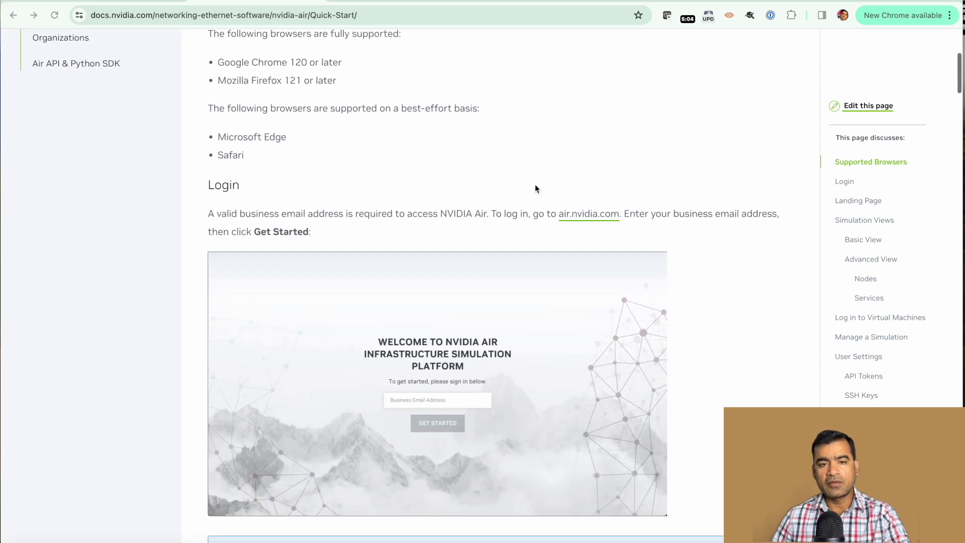
scroll(533, 207, down, 3)
scroll(575, 220, down, 10)
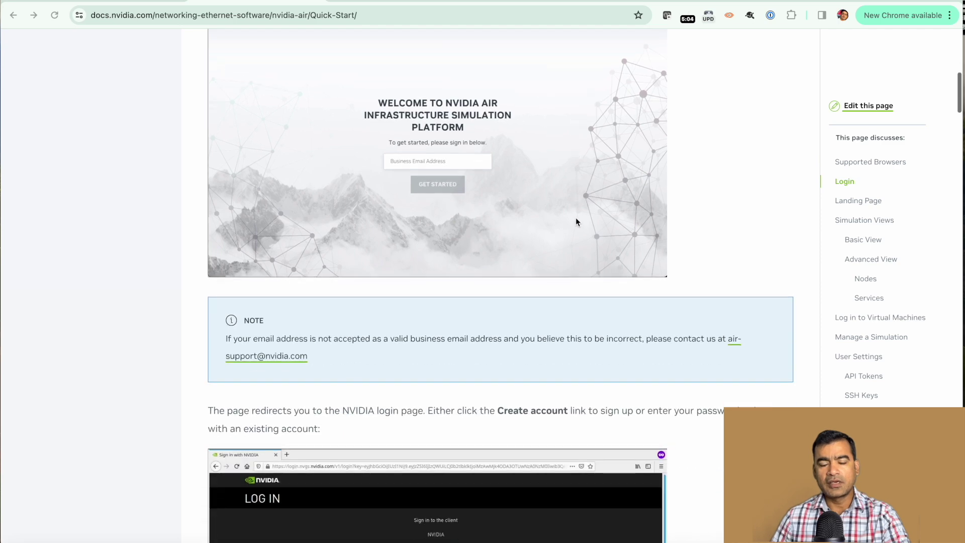
scroll(576, 220, down, 7)
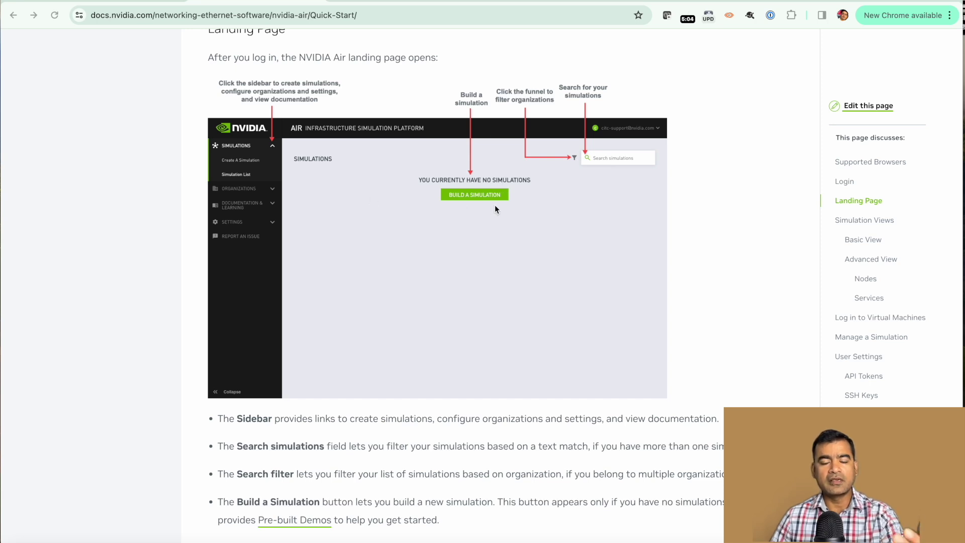
scroll(495, 207, down, 2)
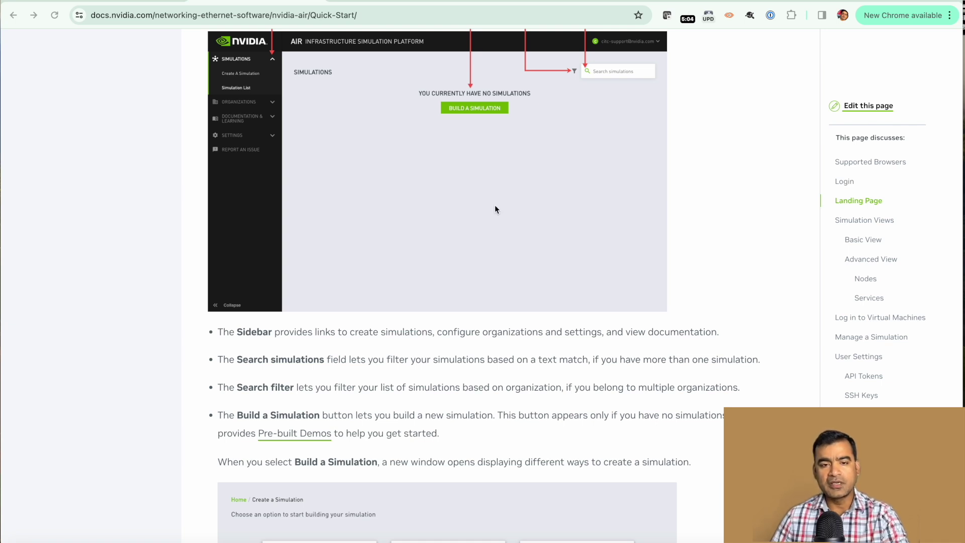
scroll(495, 208, down, 5)
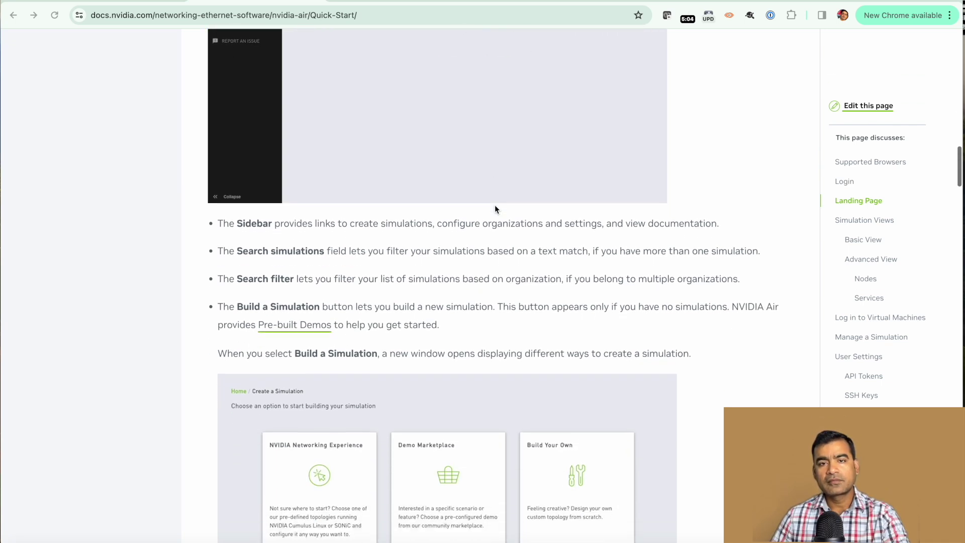
scroll(494, 206, down, 7)
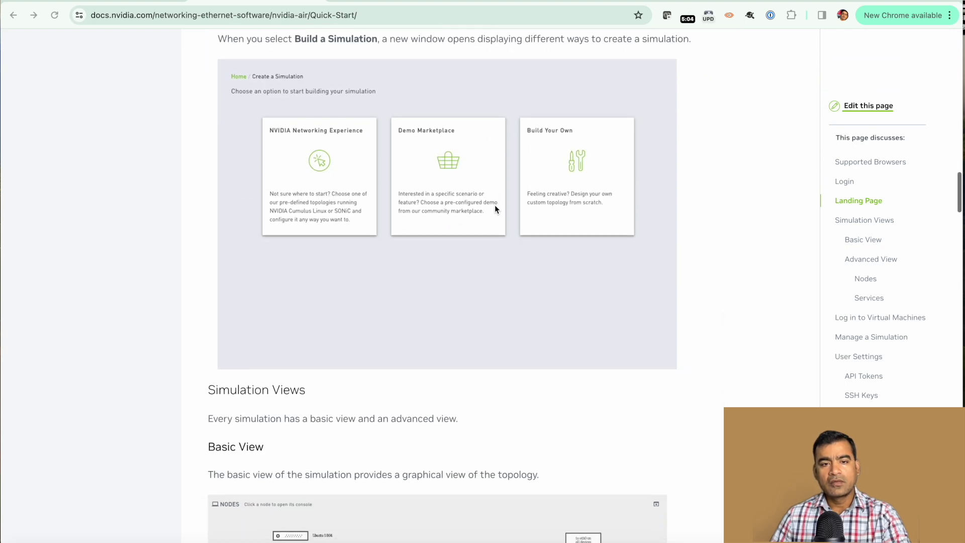
scroll(495, 209, down, 6)
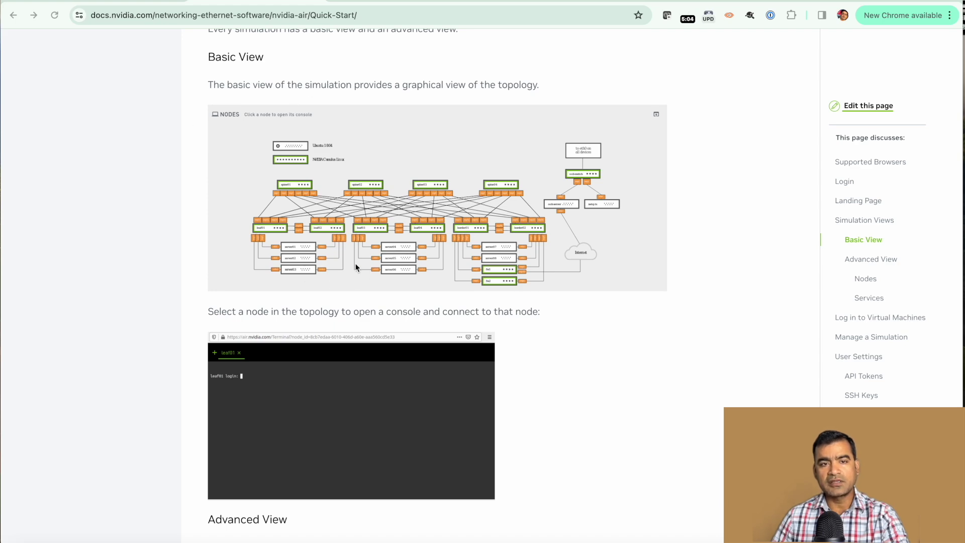
scroll(355, 263, down, 15)
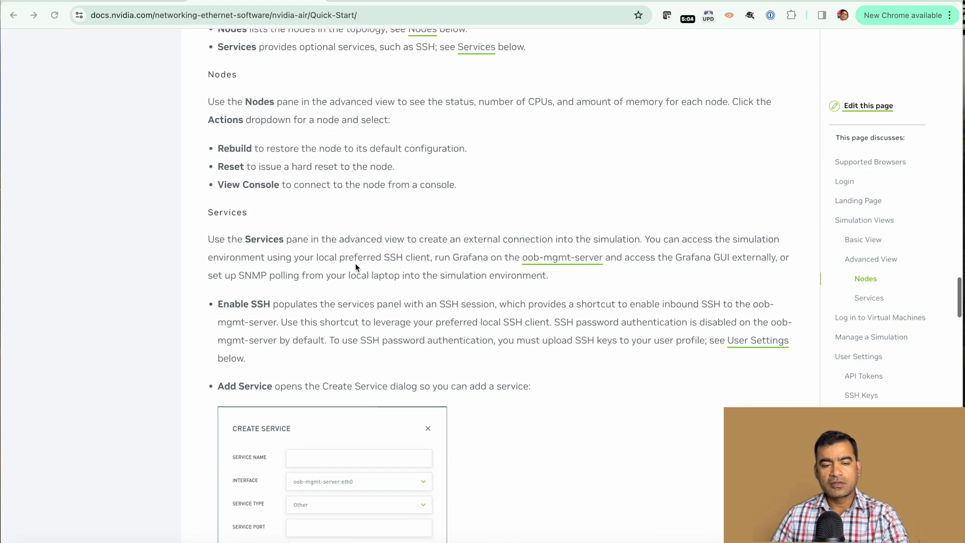
scroll(356, 267, down, 15)
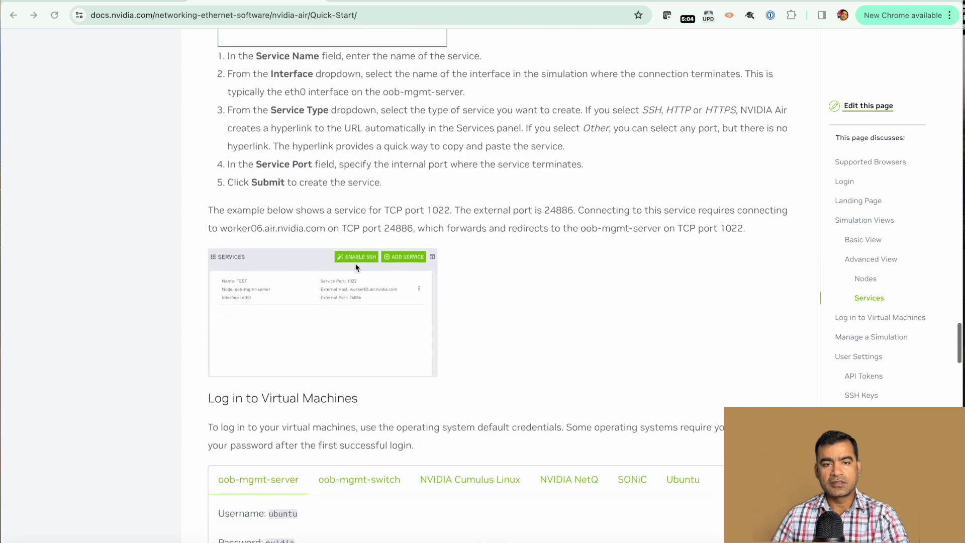
scroll(356, 266, down, 15)
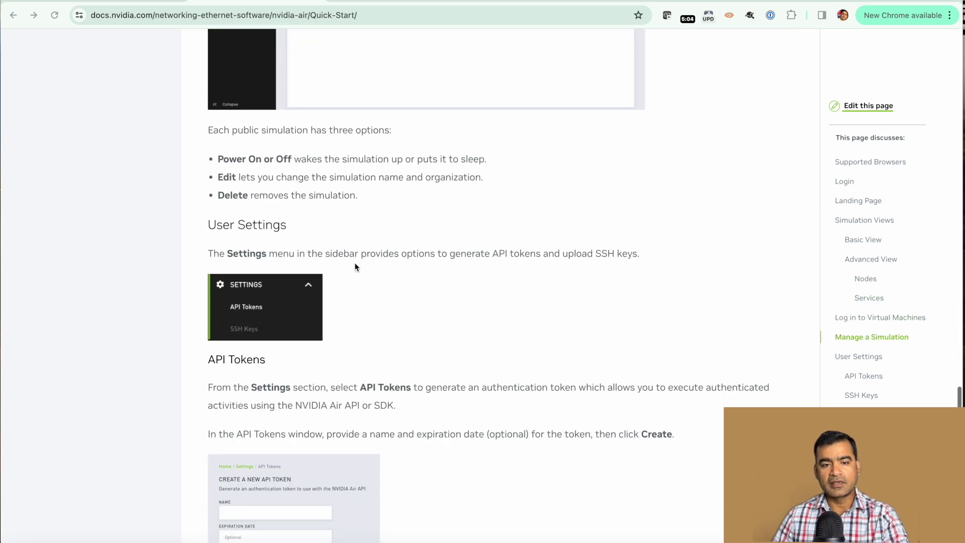
scroll(355, 267, down, 1)
scroll(355, 267, down, 4)
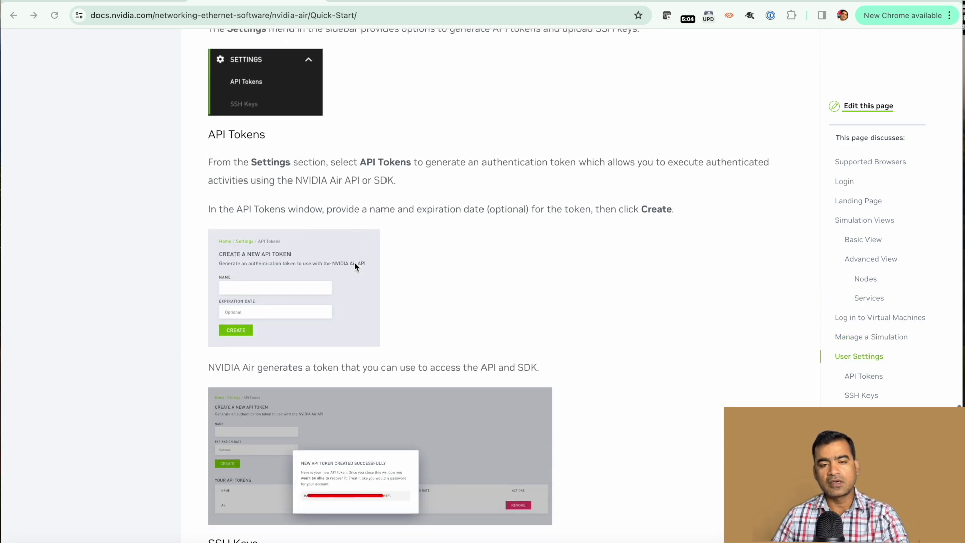
scroll(355, 267, down, 10)
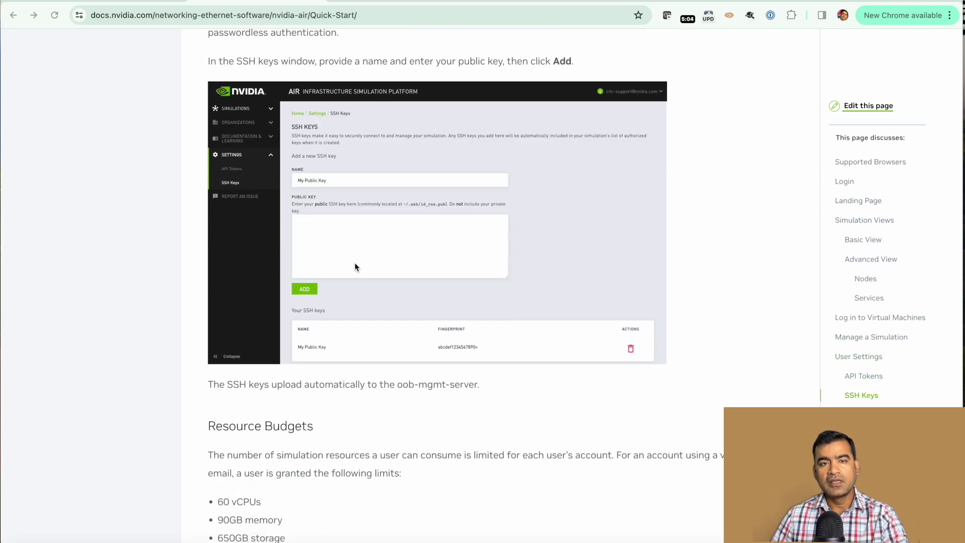
scroll(355, 267, down, 10)
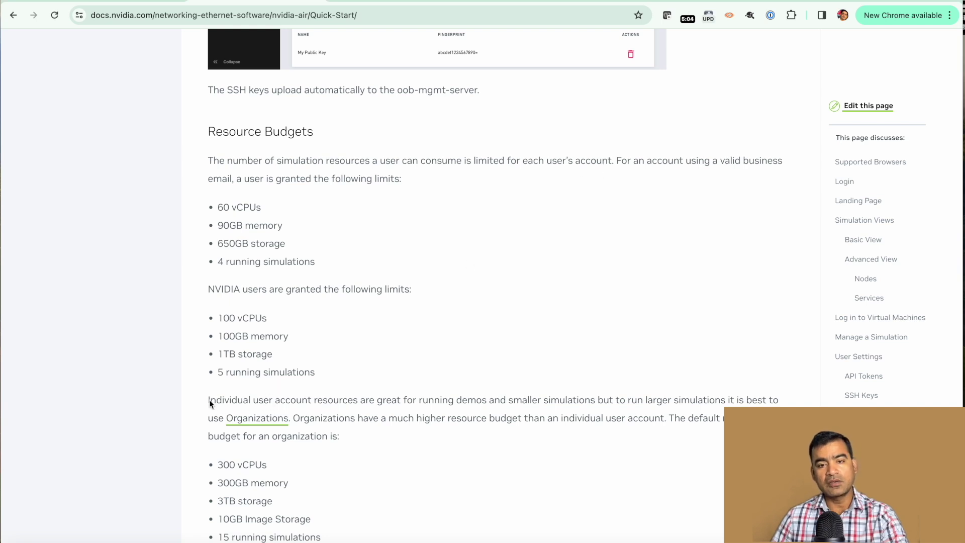
scroll(209, 400, up, 1)
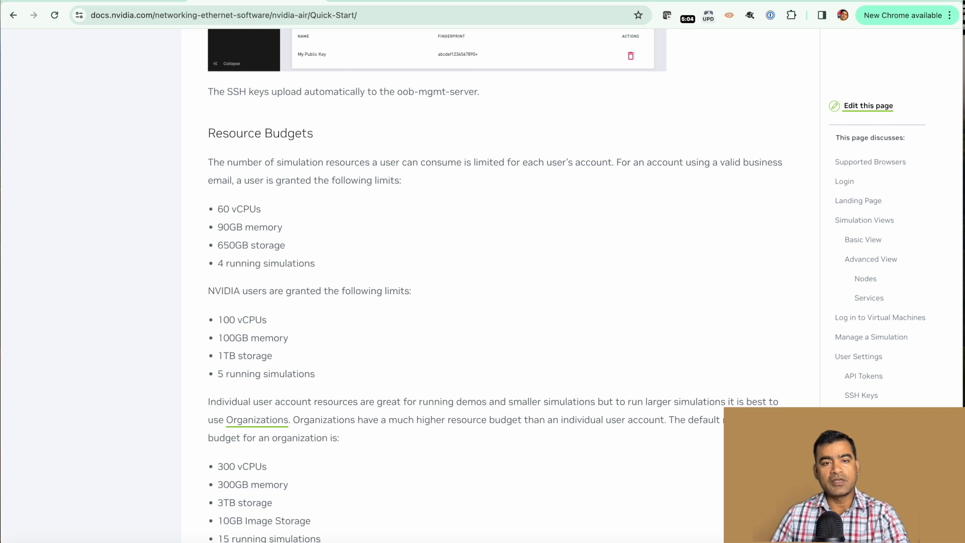
drag(218, 210, 311, 259)
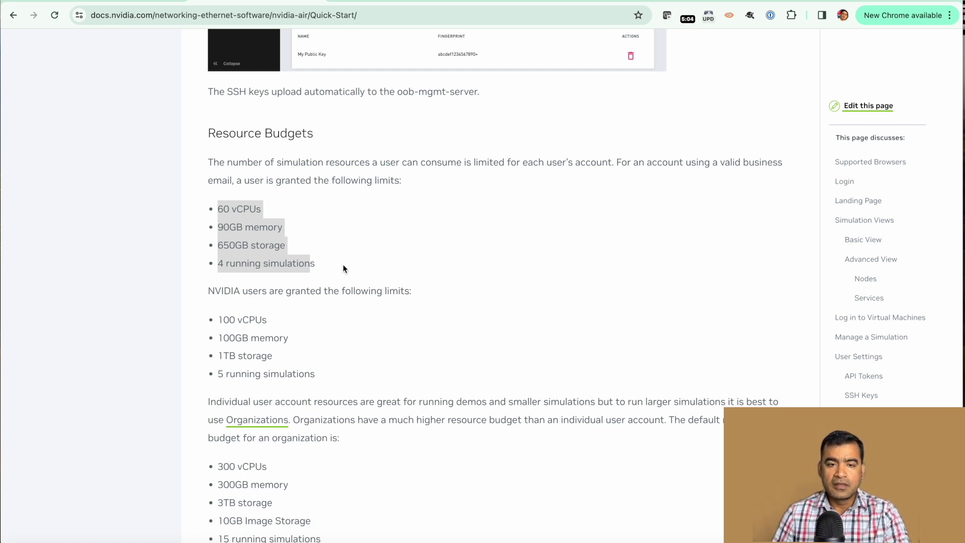
scroll(376, 258, down, 5)
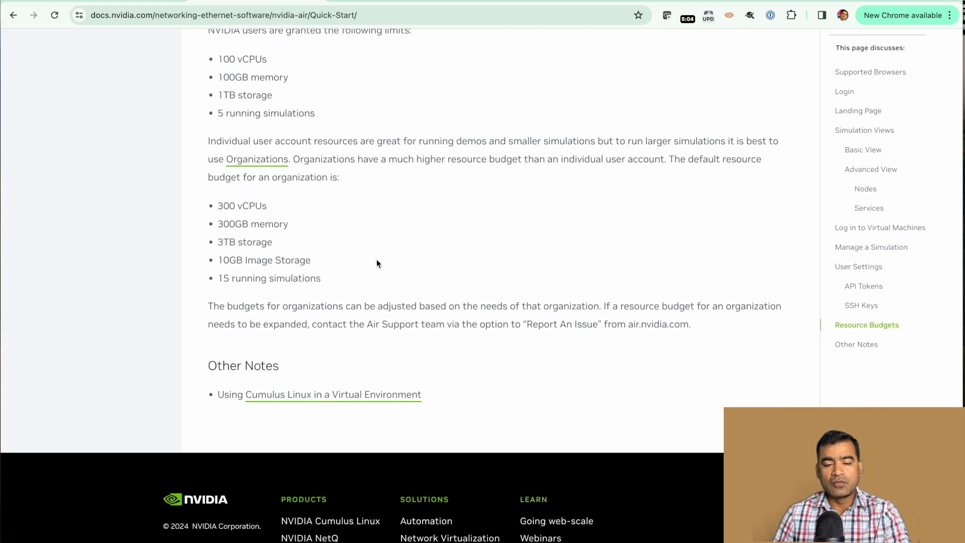
scroll(376, 258, up, 12)
scroll(376, 259, down, 9)
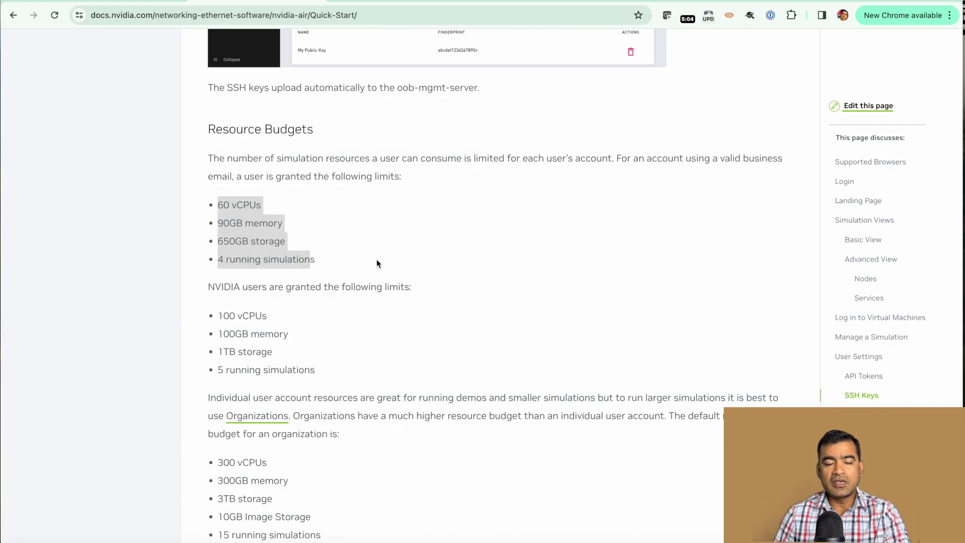
scroll(378, 263, down, 2)
scroll(377, 263, up, 15)
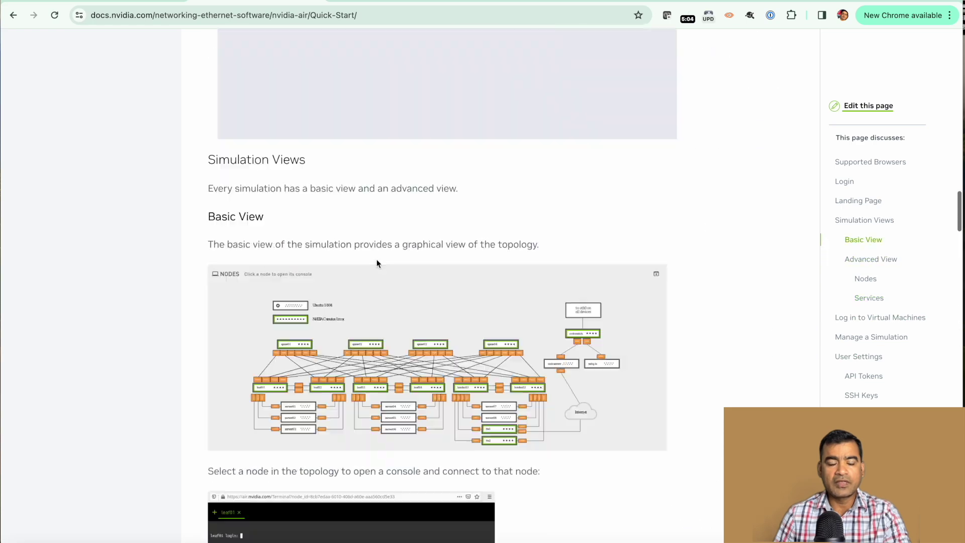
scroll(377, 263, up, 10)
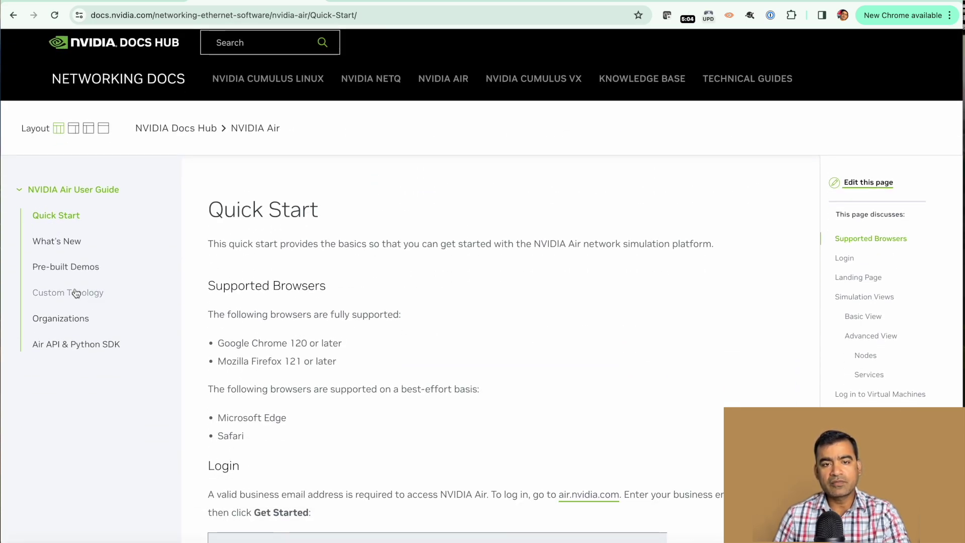
Read the Pre-built Demos topology diagrams, then go back to the SONiC BGP EVPN VXLAN simulation tab
click(68, 267)
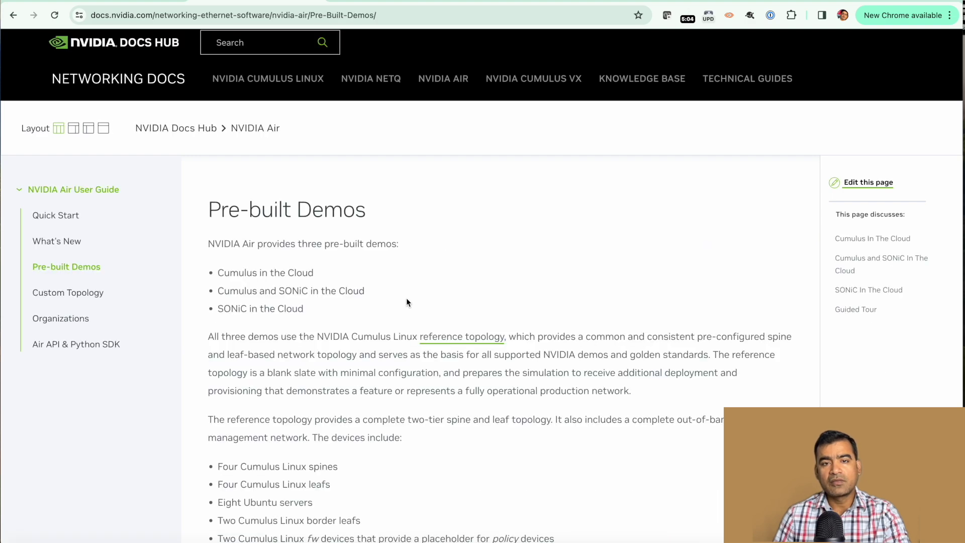
scroll(406, 299, down, 3)
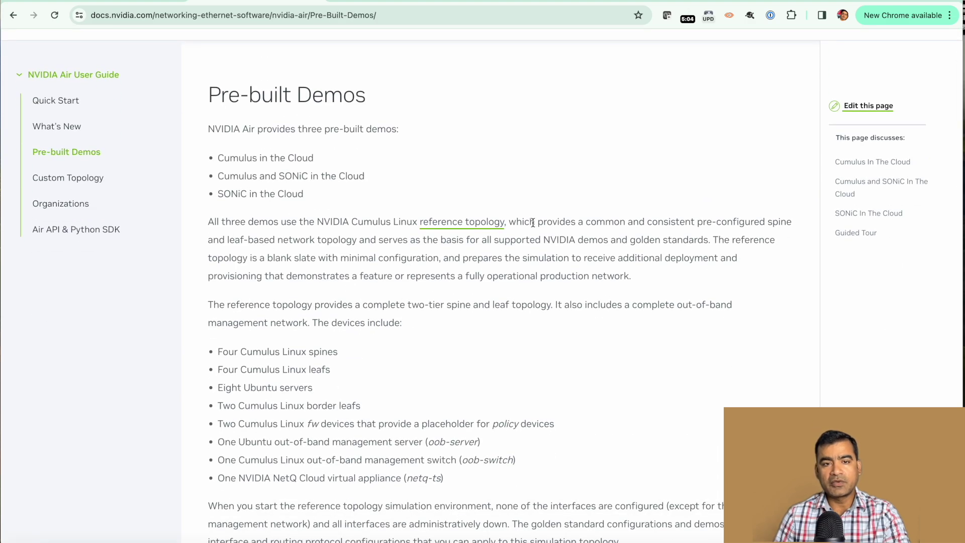
scroll(533, 223, down, 4)
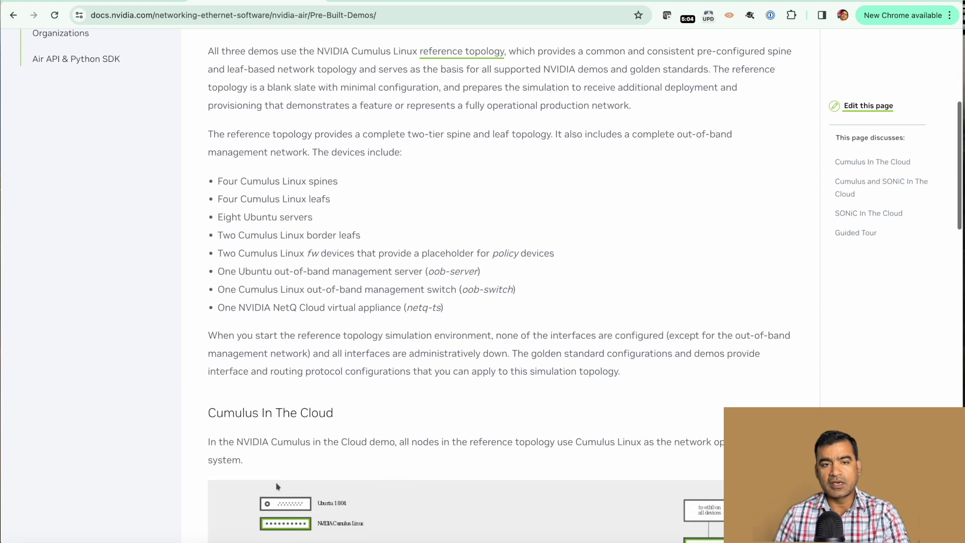
scroll(484, 263, down, 3)
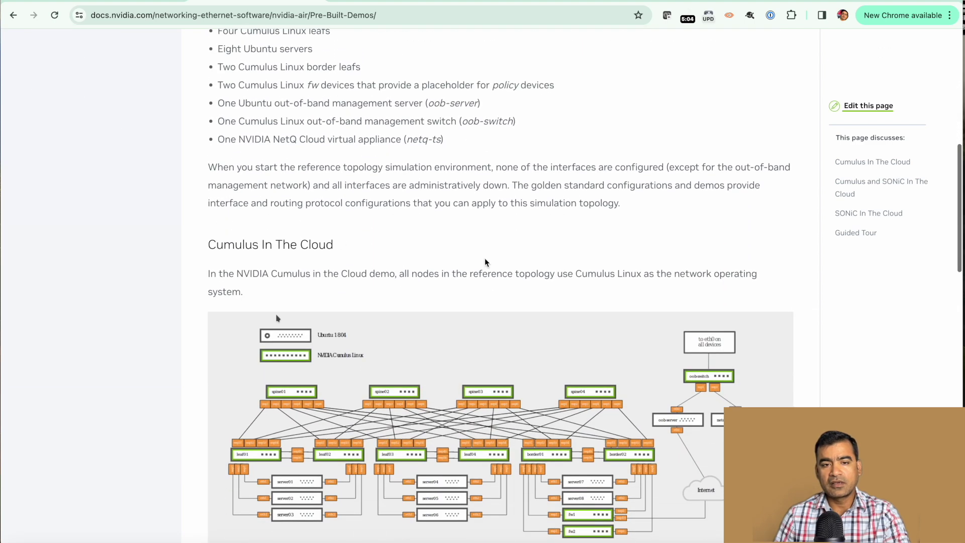
scroll(485, 262, down, 2)
scroll(599, 346, down, 3)
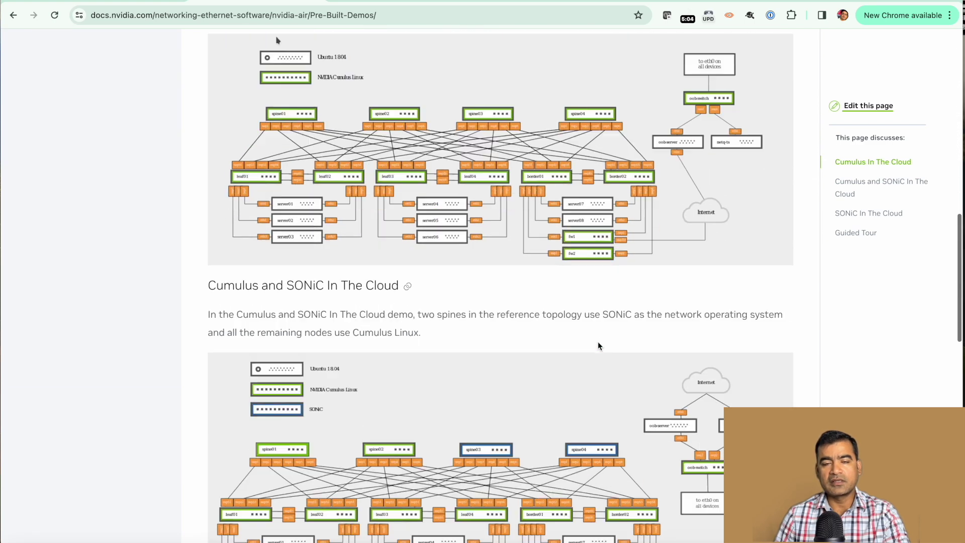
scroll(598, 345, down, 8)
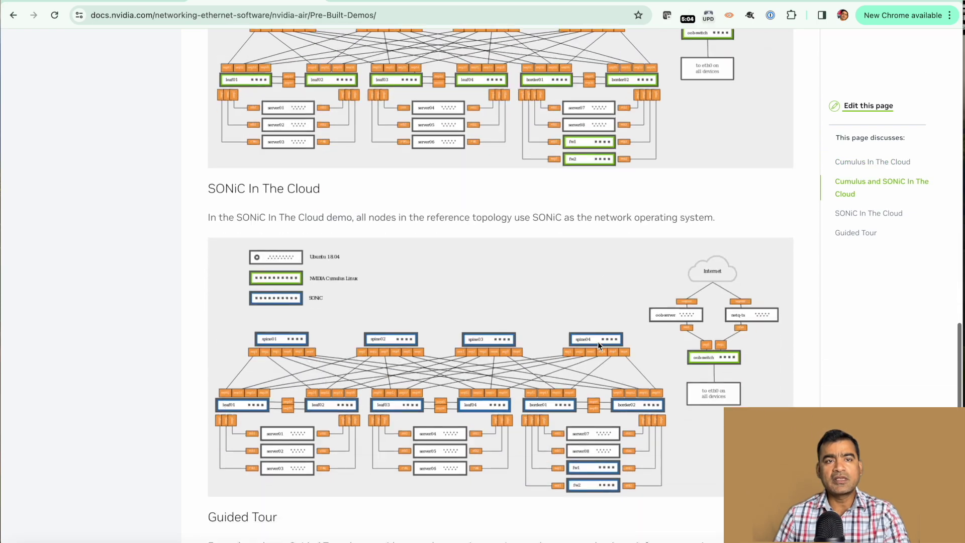
scroll(599, 342, down, 4)
scroll(598, 342, up, 18)
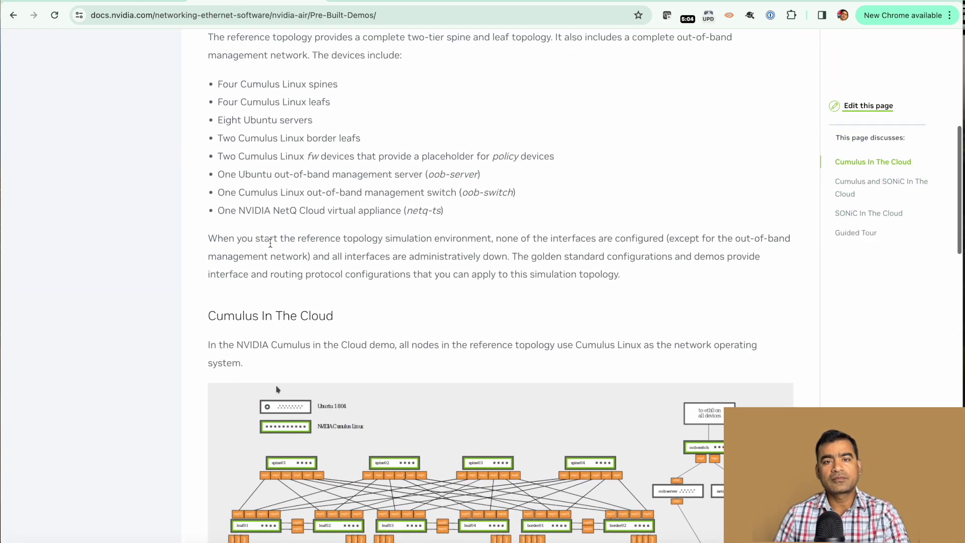
click(127, 2)
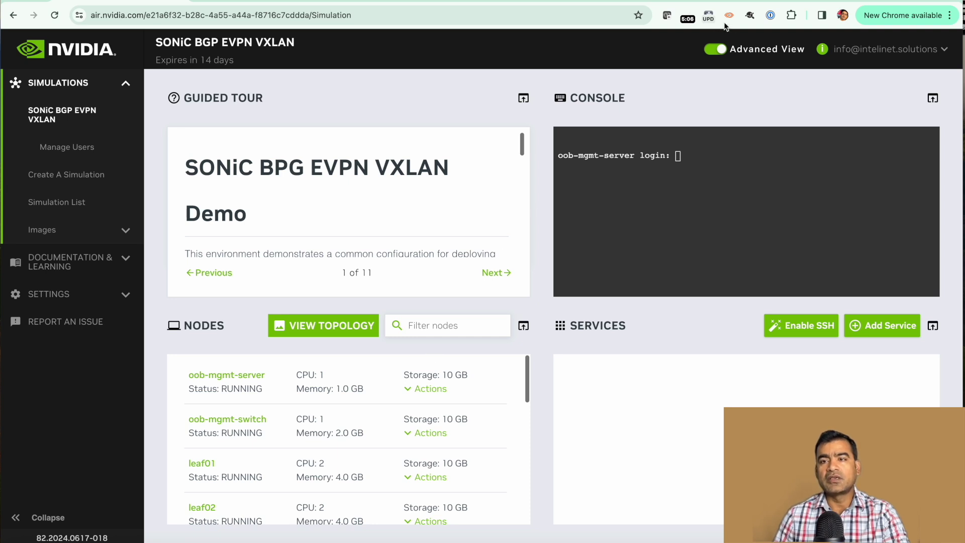
Turn off Advanced View for the SONiC BGP EVPN VXLAN simulation
click(713, 53)
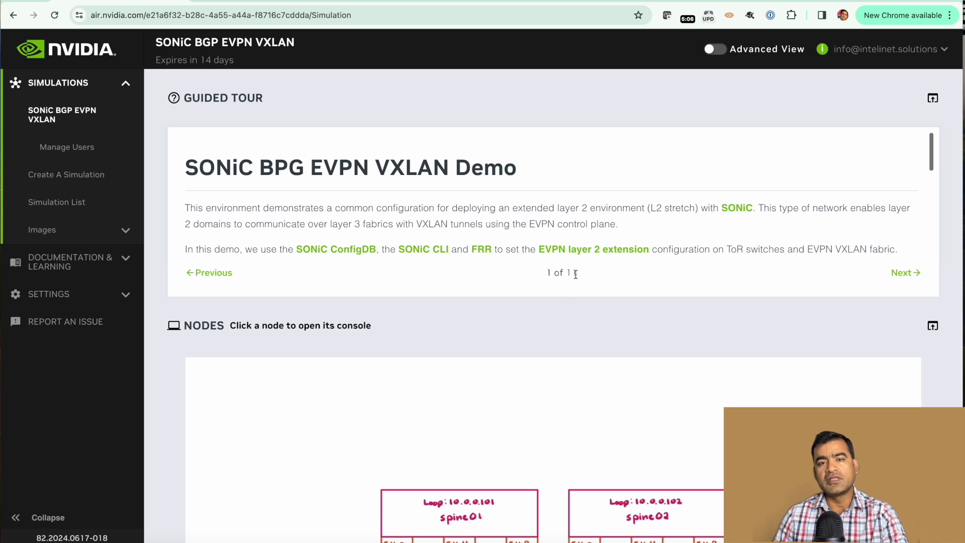
Read guided tour steps 1 and 2, advancing the tour to step 3
drag(576, 272, 546, 274)
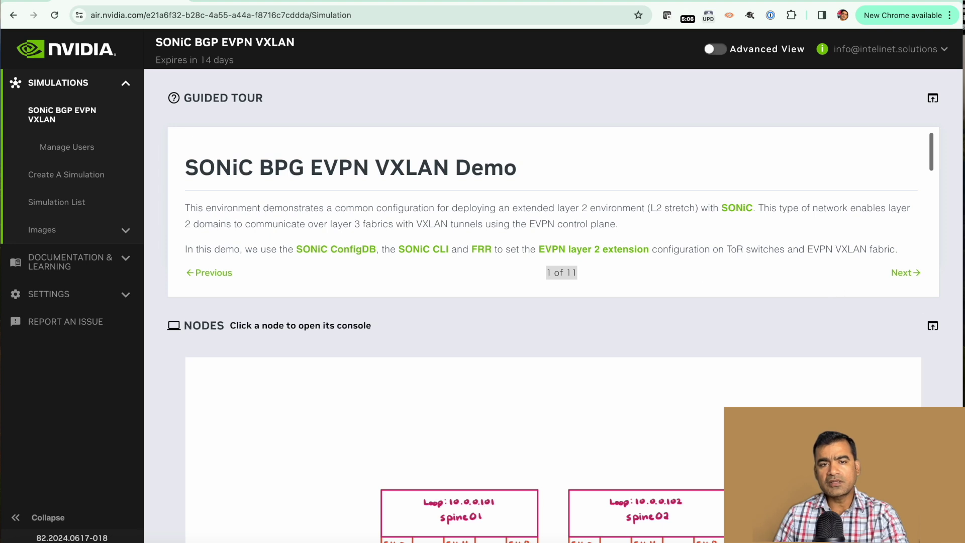
scroll(511, 225, down, 3)
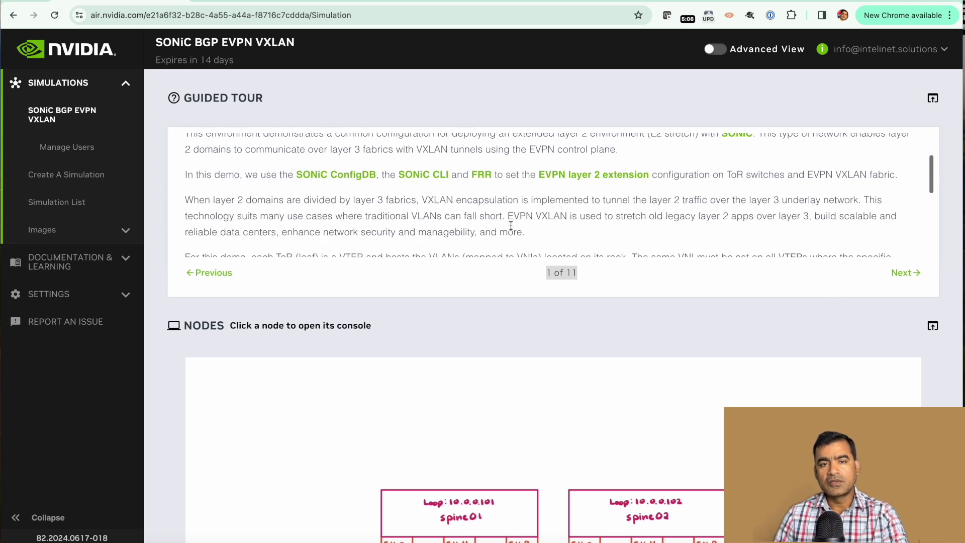
scroll(511, 225, down, 6)
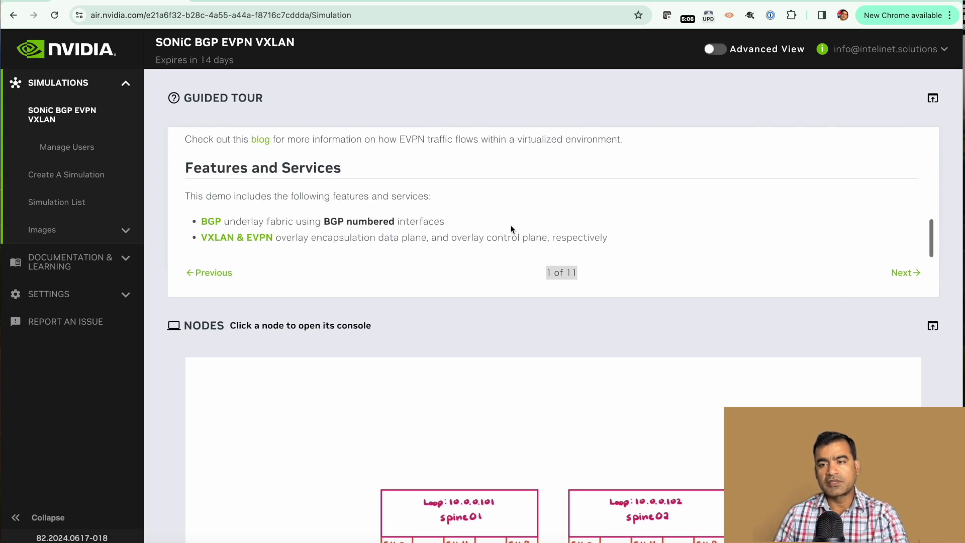
scroll(511, 227, up, 10)
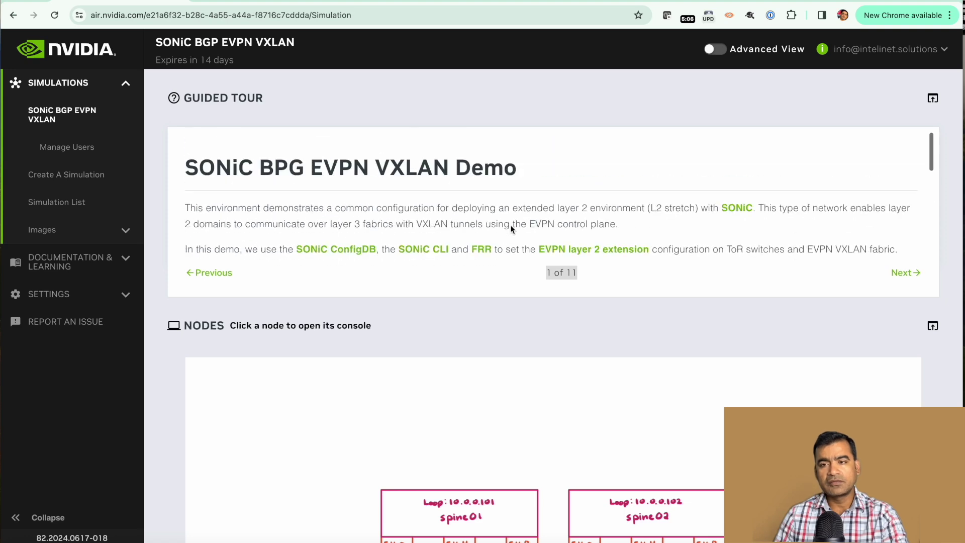
click(898, 273)
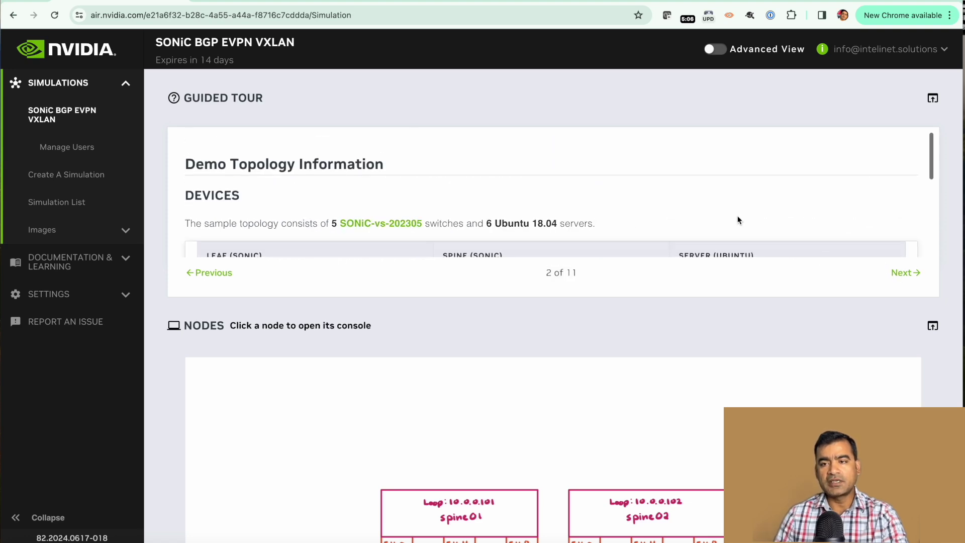
scroll(738, 220, down, 3)
scroll(747, 220, down, 3)
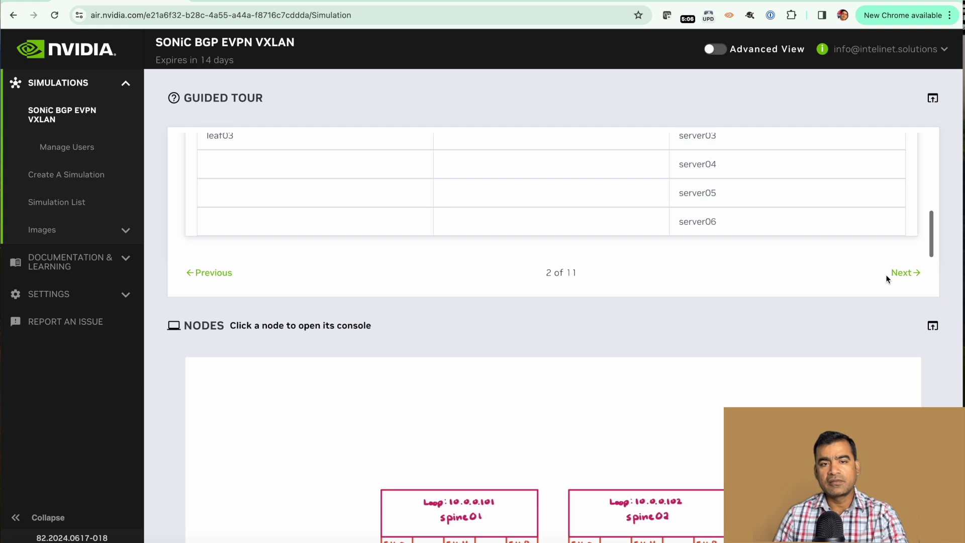
click(901, 272)
Continue past Physical Connectivity to step 5 and highlight the spine and leaf login credentials
scroll(729, 217, down, 2)
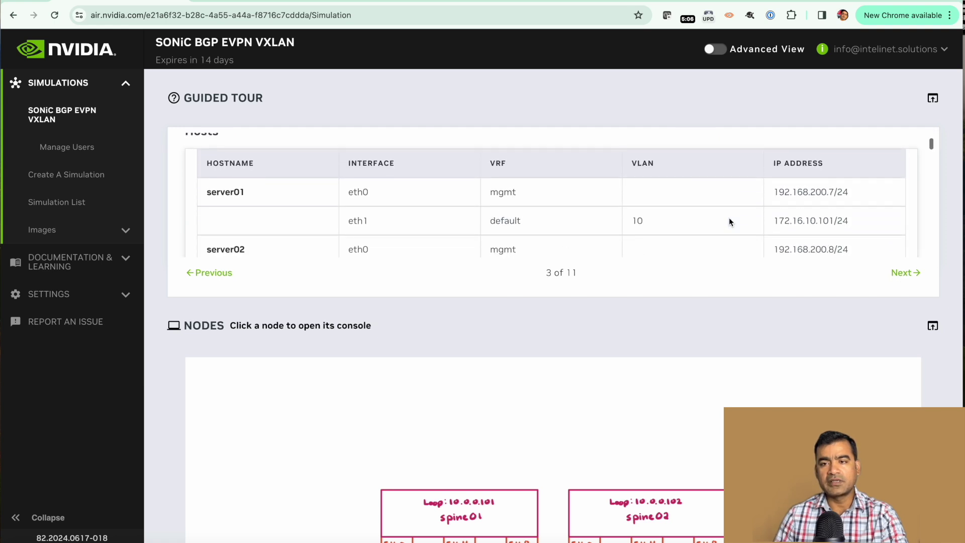
scroll(729, 217, down, 2)
scroll(842, 261, down, 5)
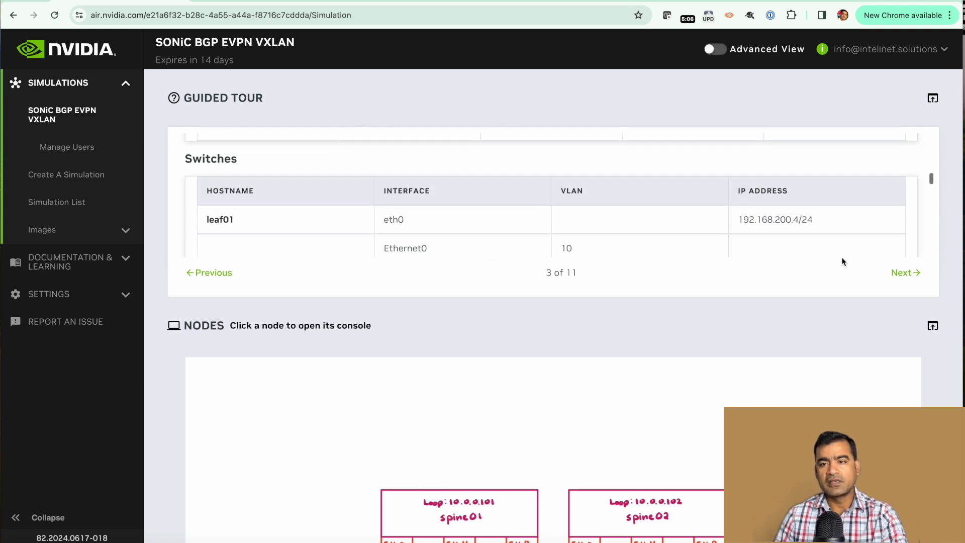
scroll(843, 261, down, 3)
click(905, 272)
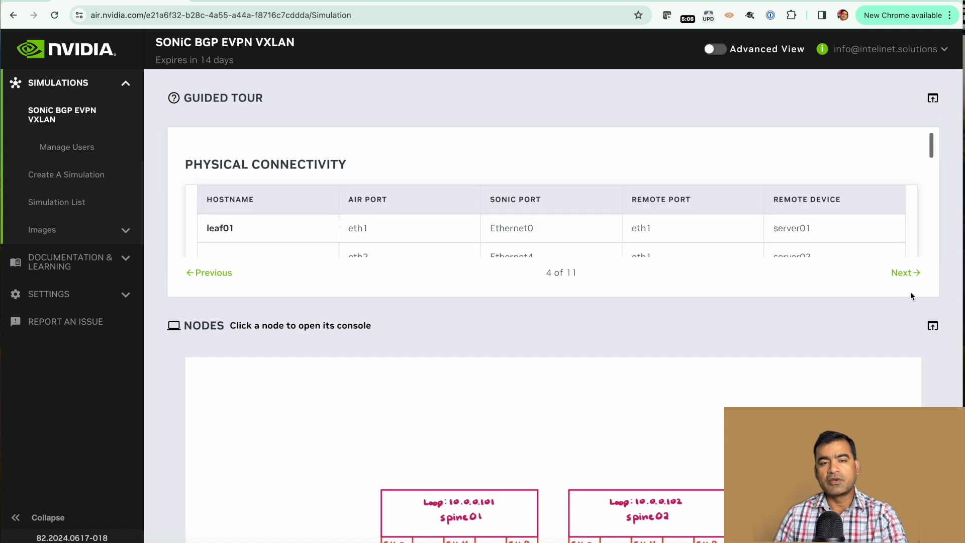
click(904, 273)
scroll(738, 211, down, 2)
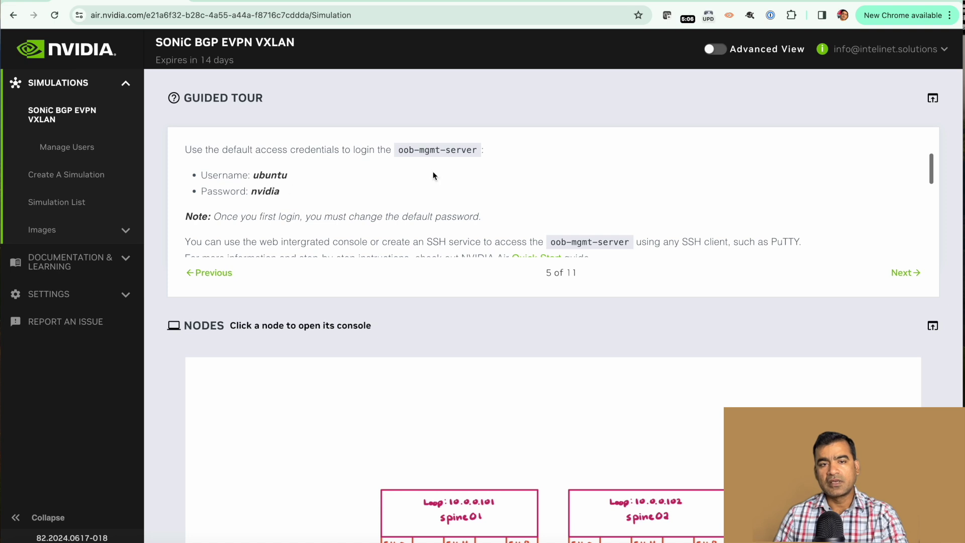
scroll(554, 207, down, 5)
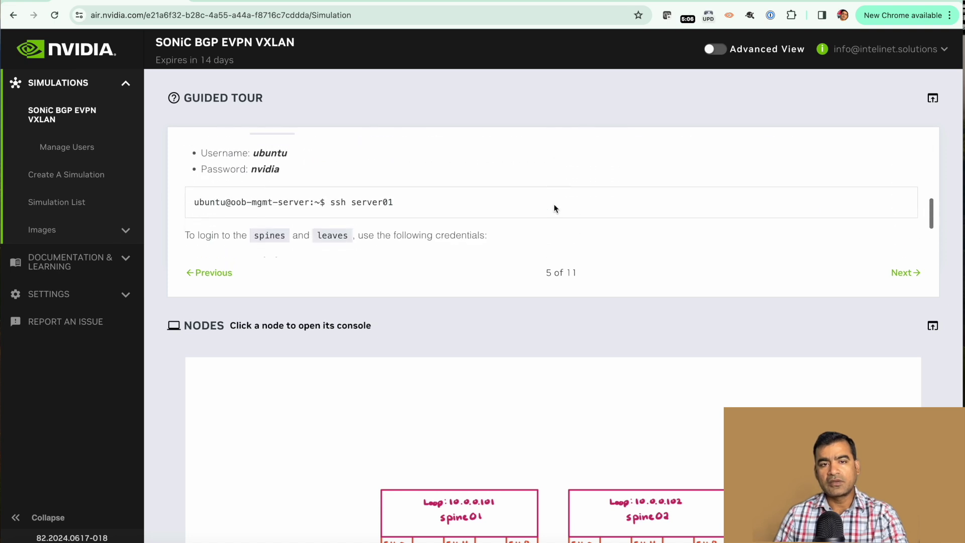
scroll(555, 208, down, 3)
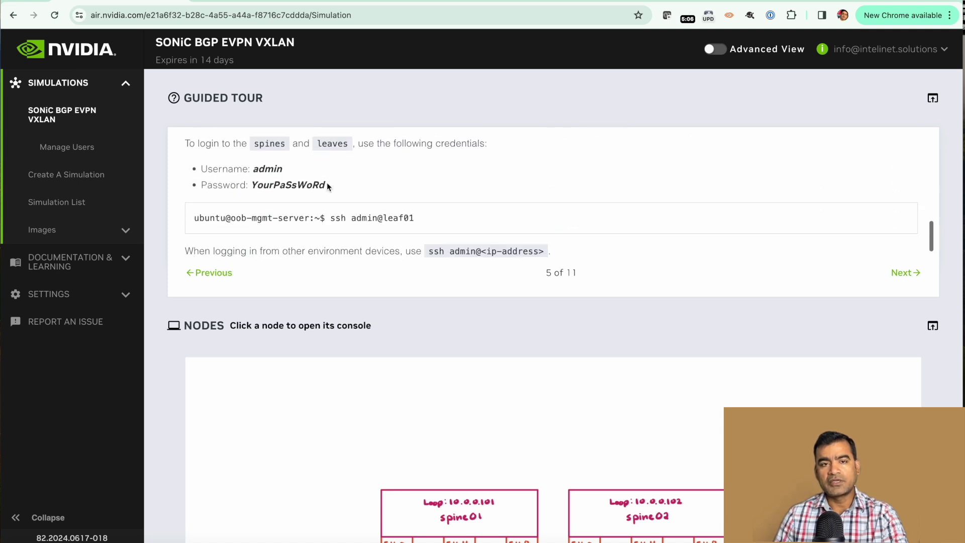
drag(326, 187, 187, 171)
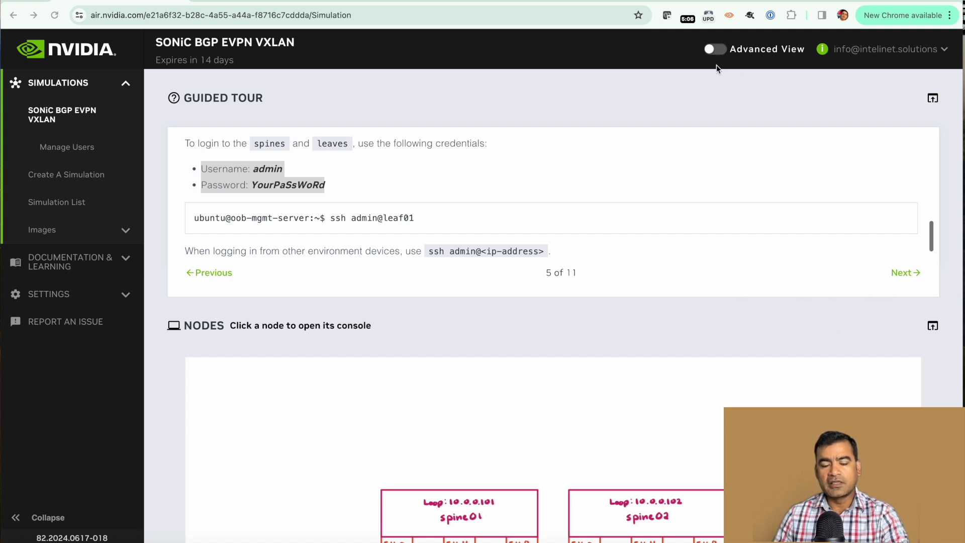
scroll(726, 143, down, 1)
scroll(804, 279, down, 3)
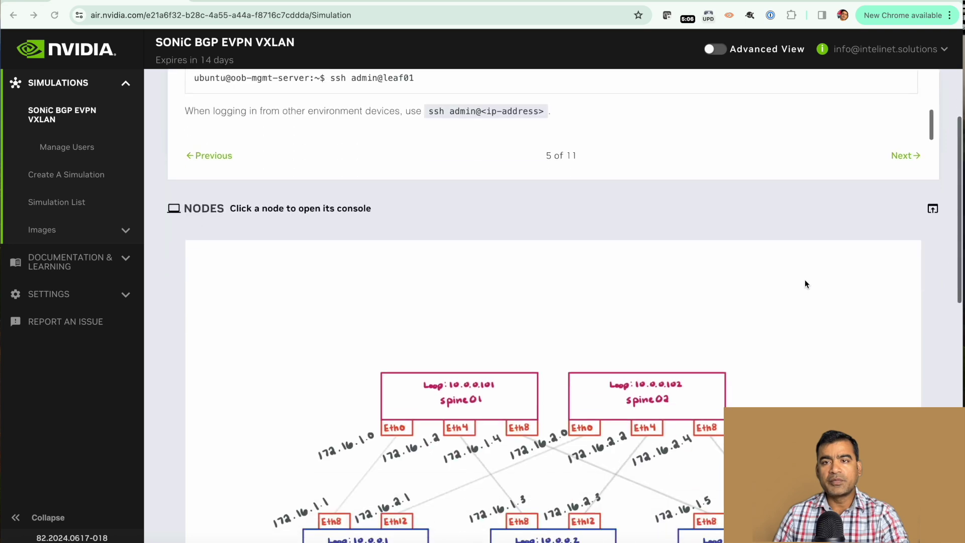
scroll(831, 247, down, 3)
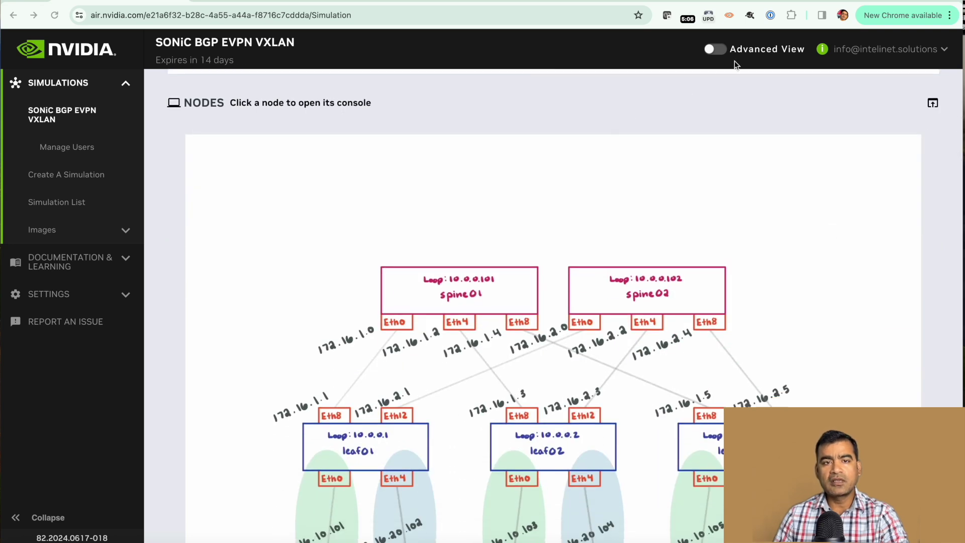
scroll(704, 172, down, 1)
scroll(270, 143, up, 2)
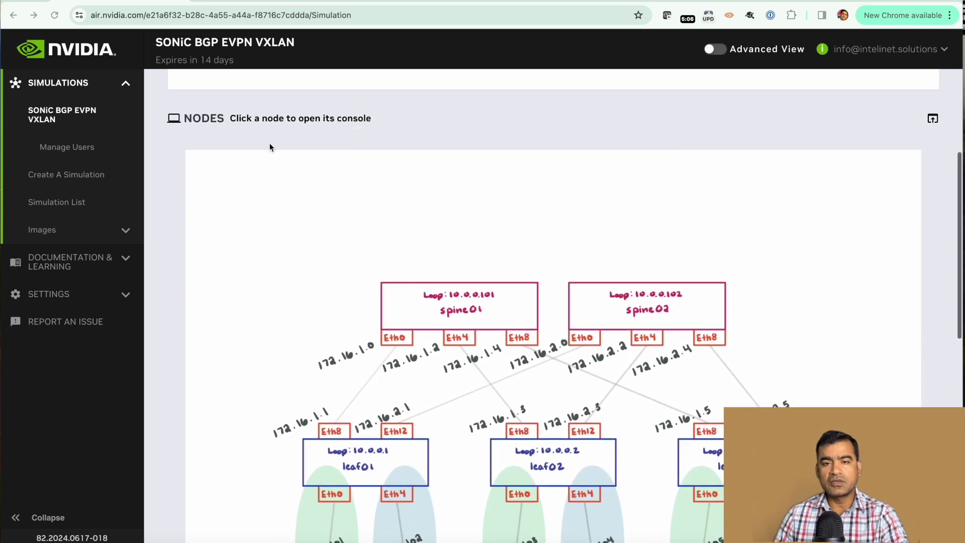
scroll(574, 196, down, 2)
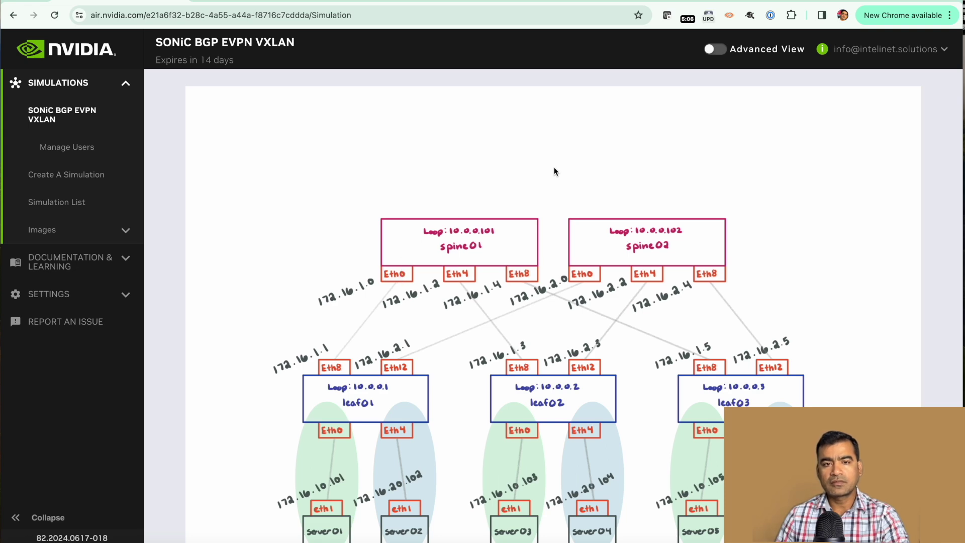
scroll(554, 167, down, 4)
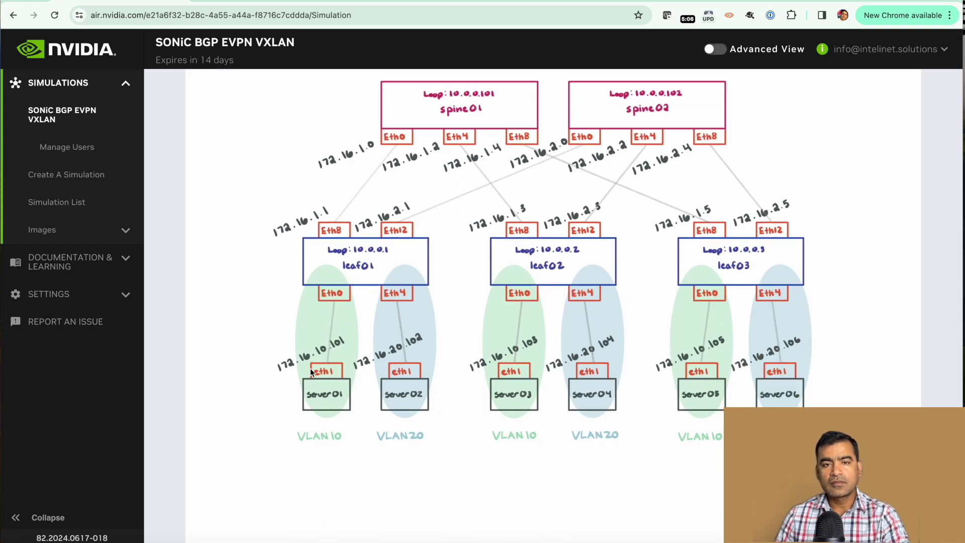
scroll(393, 372, down, 7)
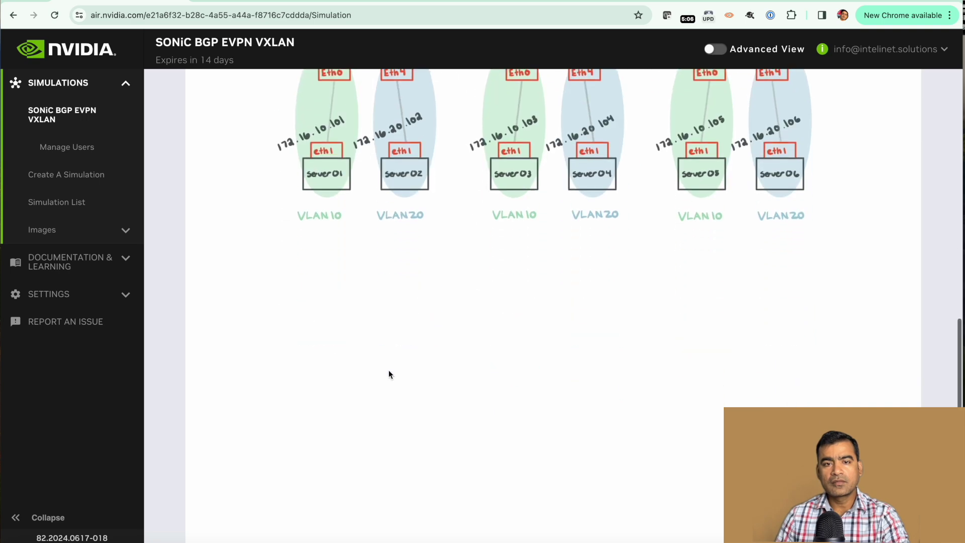
scroll(345, 254, up, 13)
scroll(344, 255, up, 1)
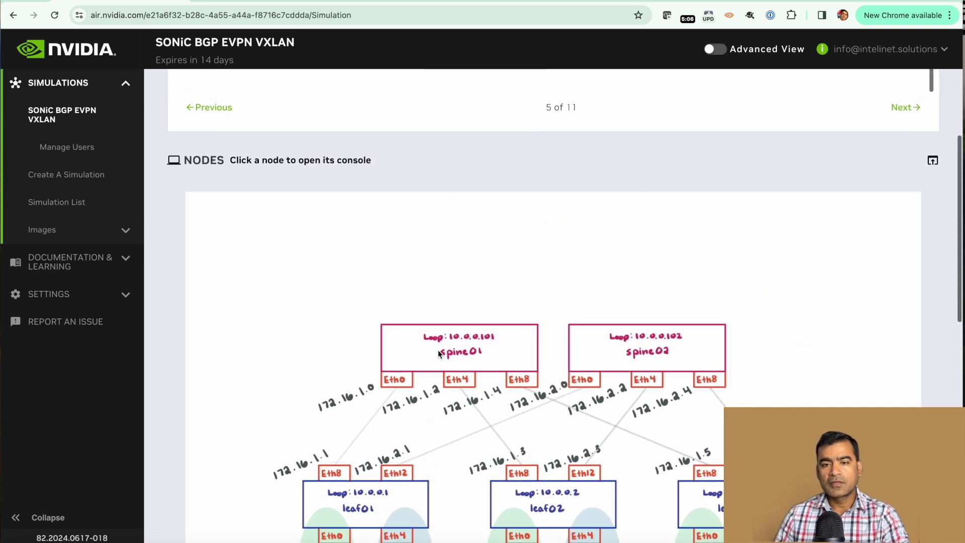
click(933, 160)
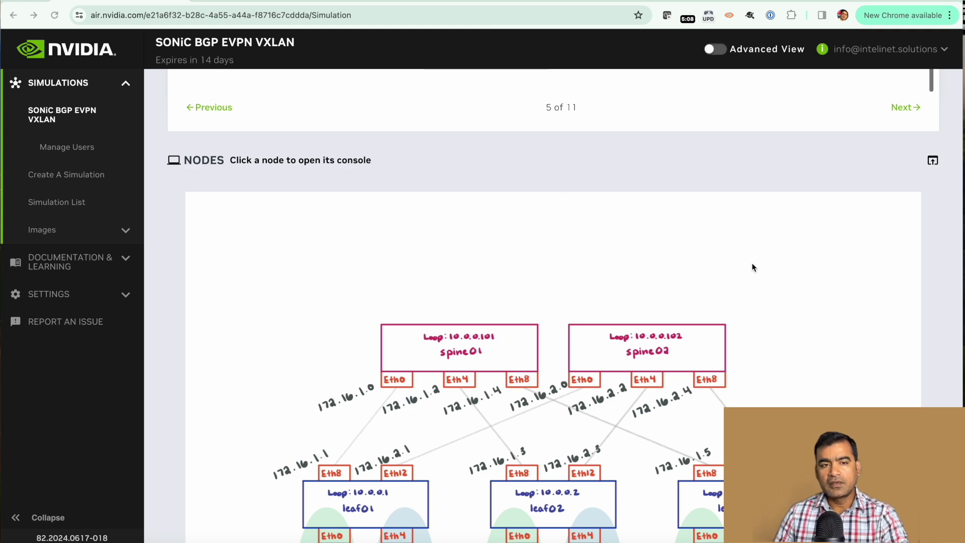
scroll(742, 258, down, 7)
scroll(742, 257, down, 5)
scroll(742, 257, up, 19)
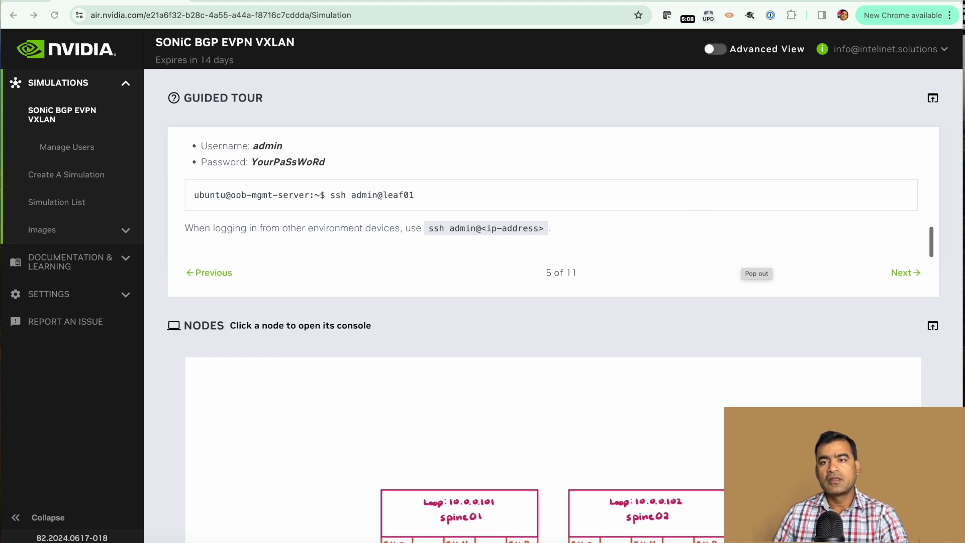
Turn Advanced View back on, then view and close the full network topology diagram
click(716, 49)
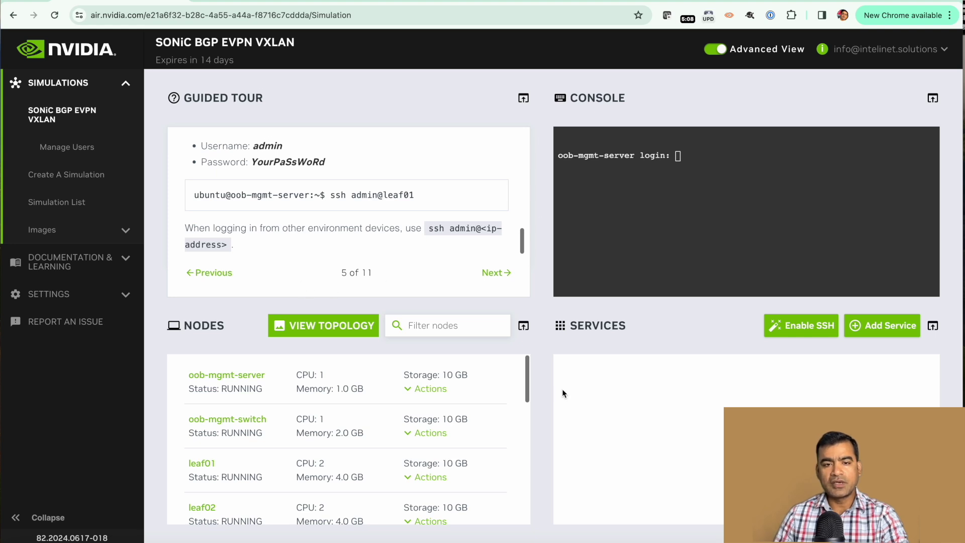
scroll(403, 369, down, 1)
scroll(352, 388, up, 1)
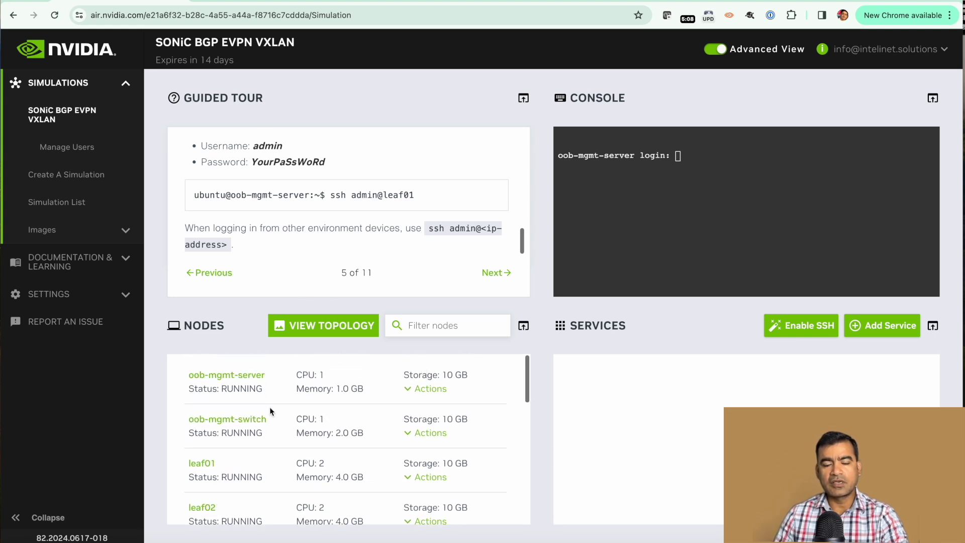
scroll(386, 405, down, 10)
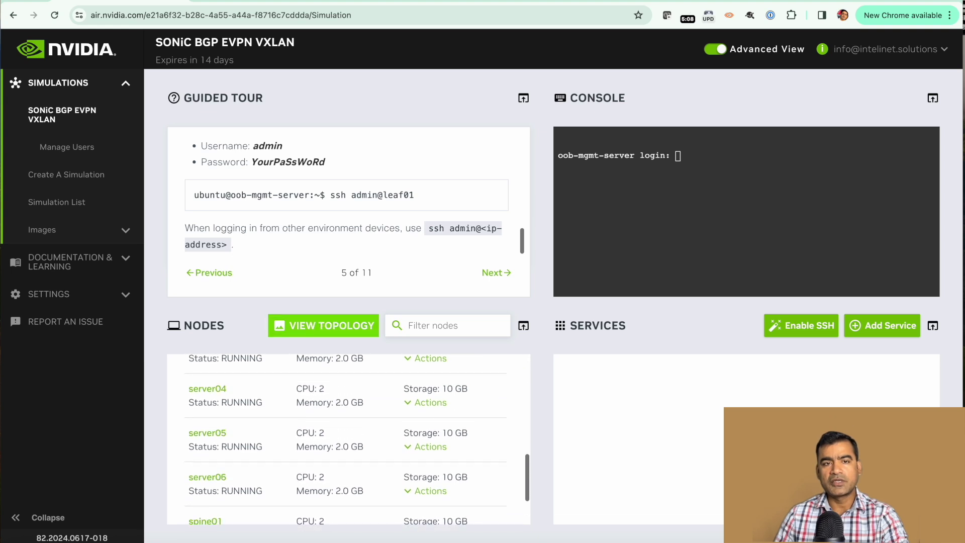
click(321, 325)
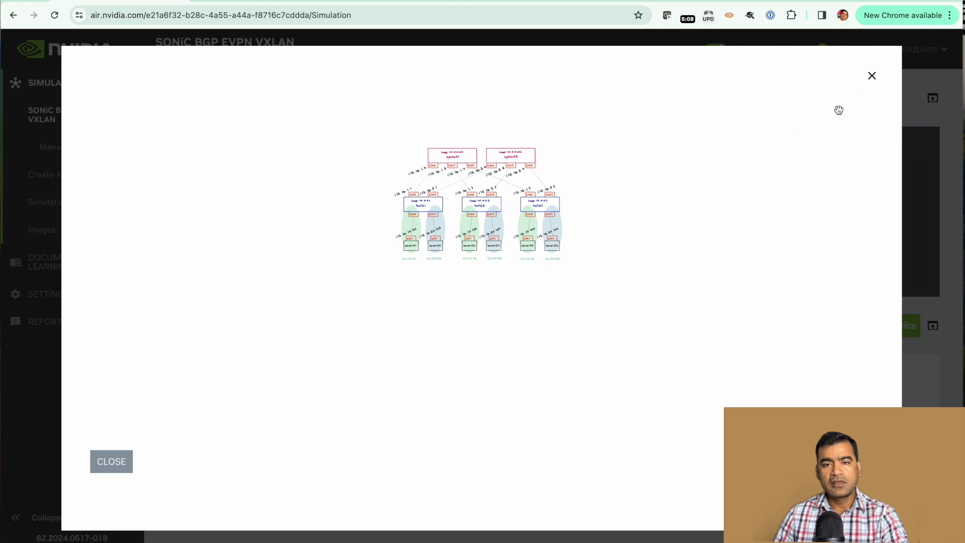
click(872, 77)
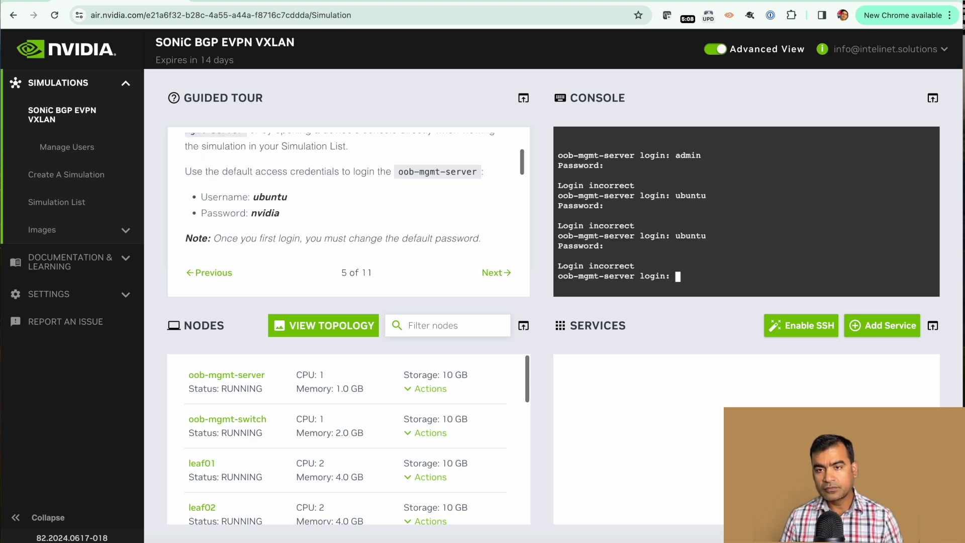
Log into the oob-mgmt-server console as user 'ubuntu' with the default password
text(ubuntu)
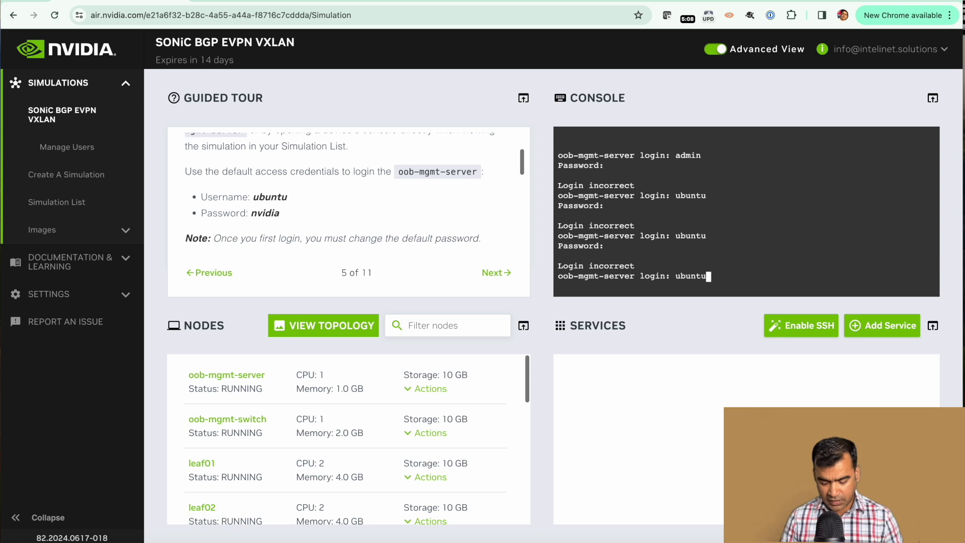
key(Return)
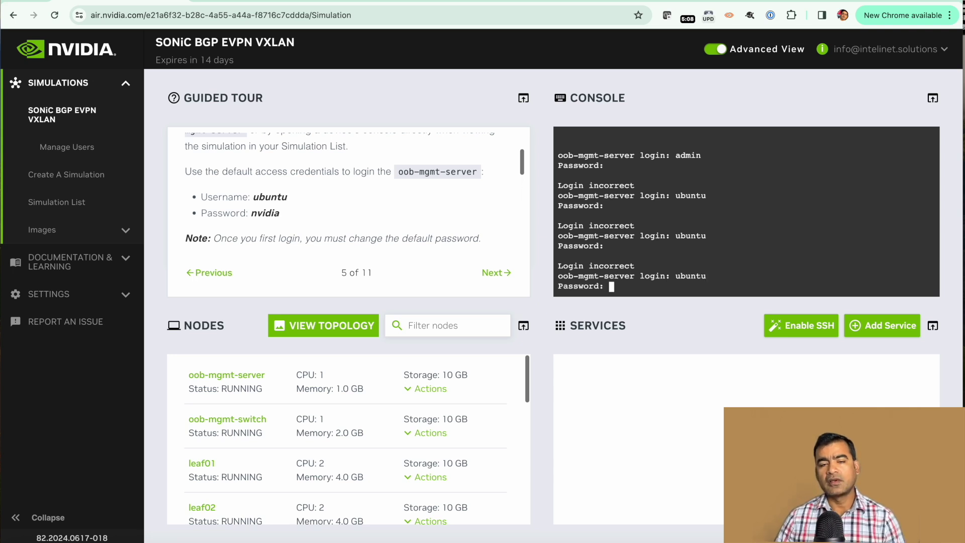
key(Return)
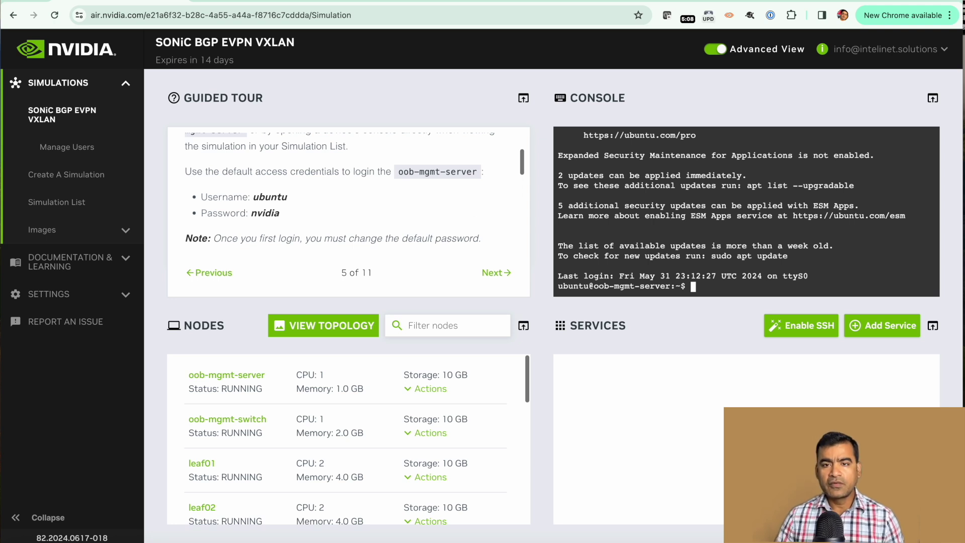
key(Return)
key(Return)
key(Return)
key(Return)
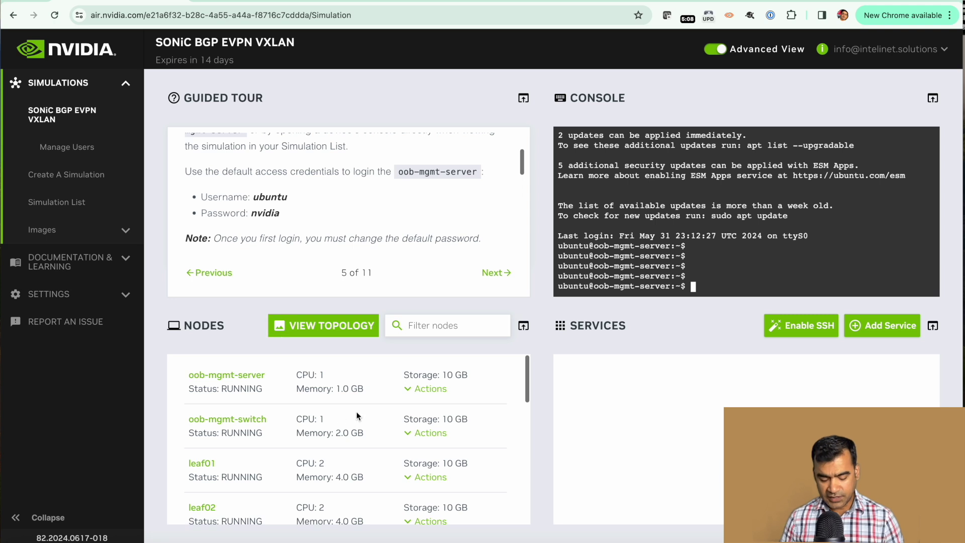
SSH from oob-mgmt-server to admin@leaf01 and enter the switch password, reaching the SONiC shell
text(ssh )
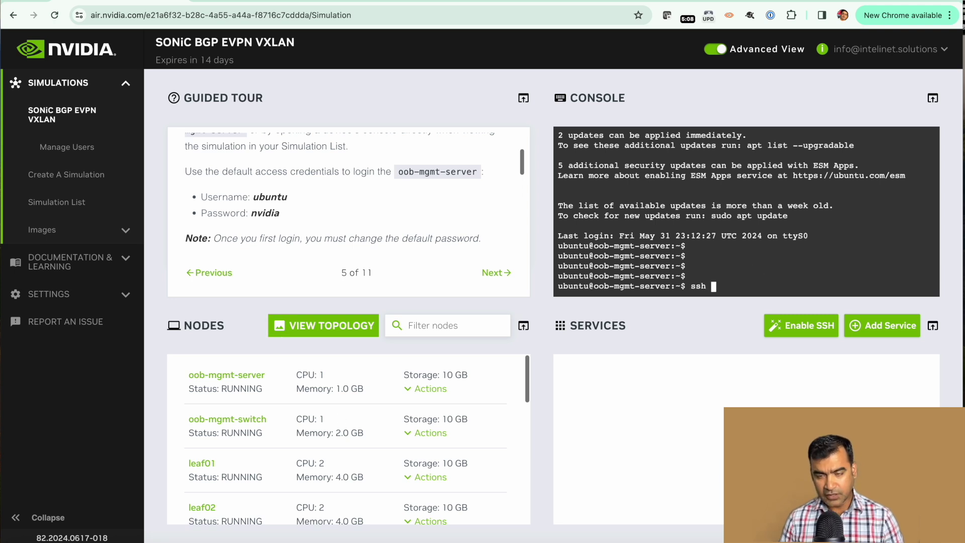
text(leaf01)
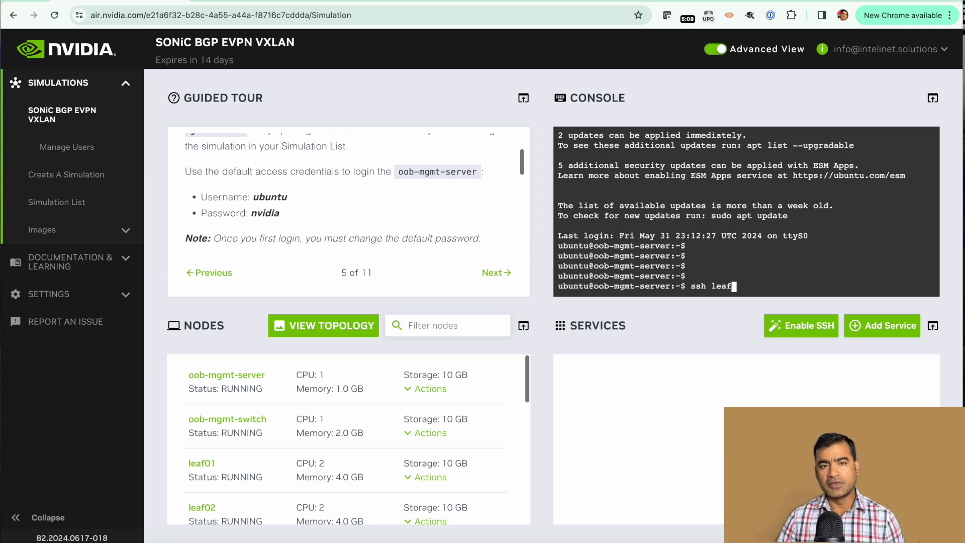
key(Return)
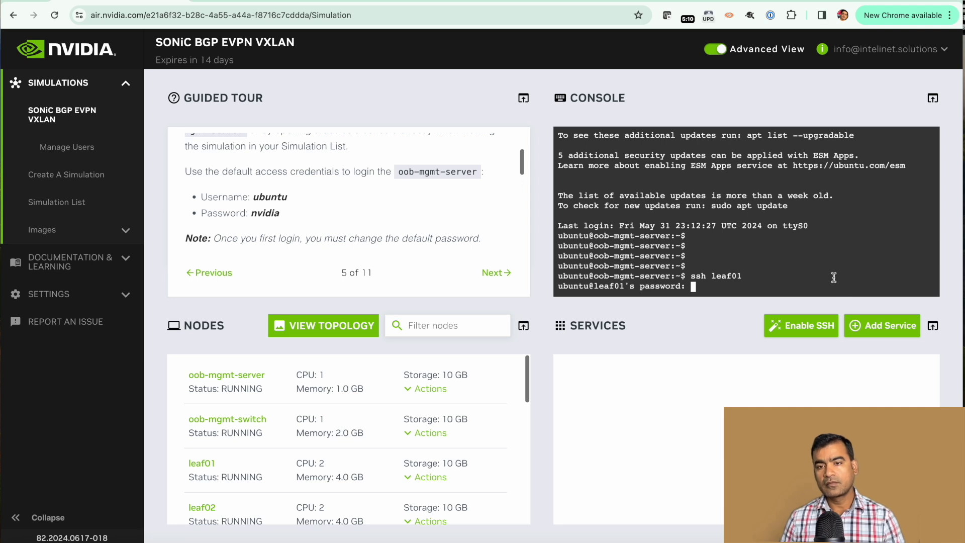
key(Return)
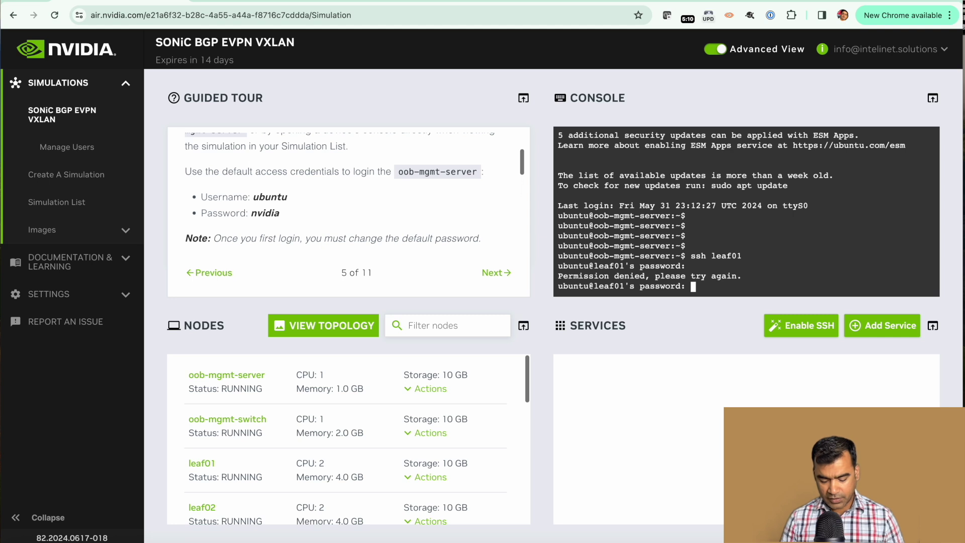
key(ctrl+c)
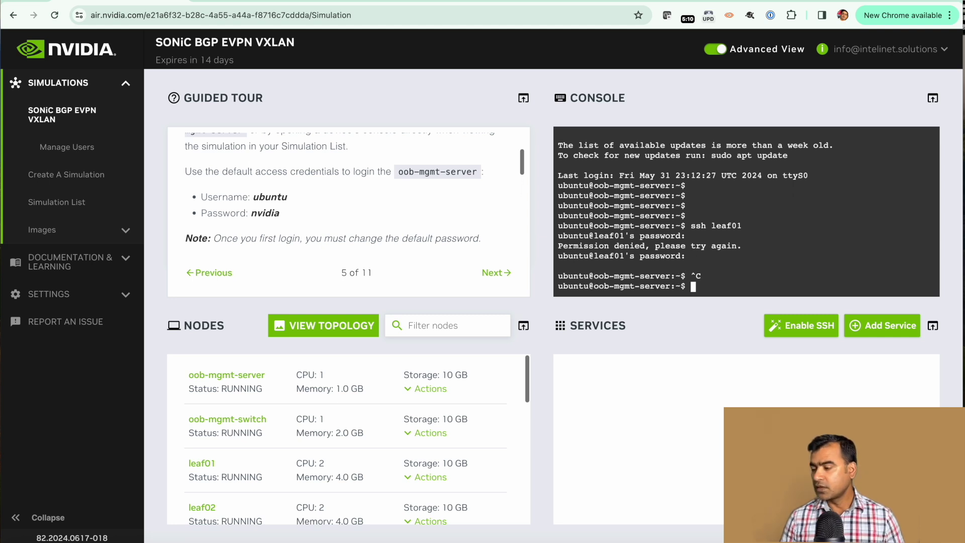
text(ssh )
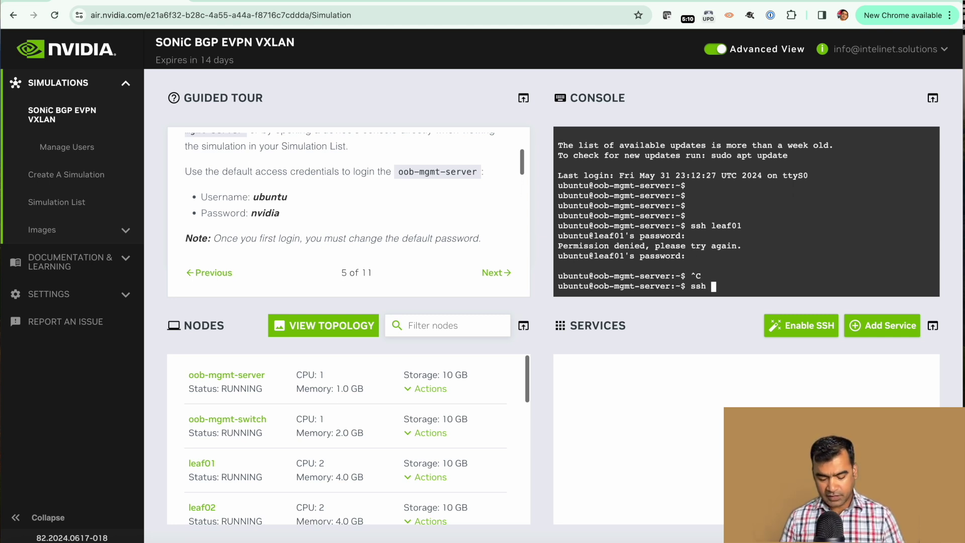
text(admin@)
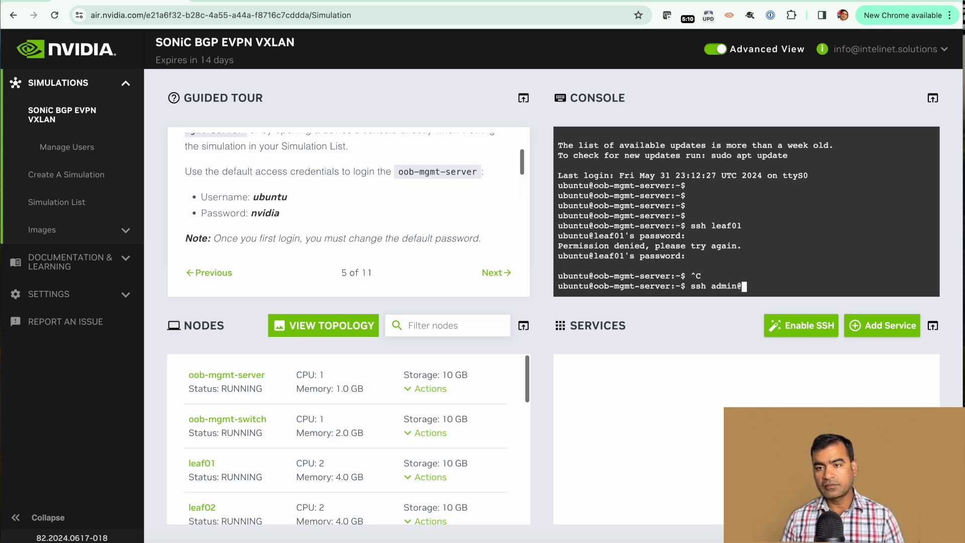
text(leafg01)
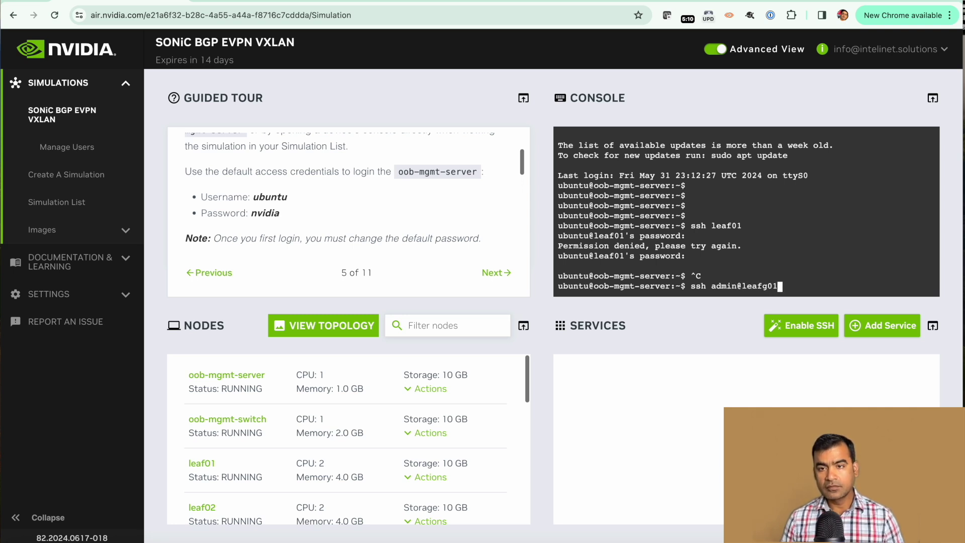
key(BackSpace)
key(BackSpace)
key(BackSpace)
text(01)
key(Return)
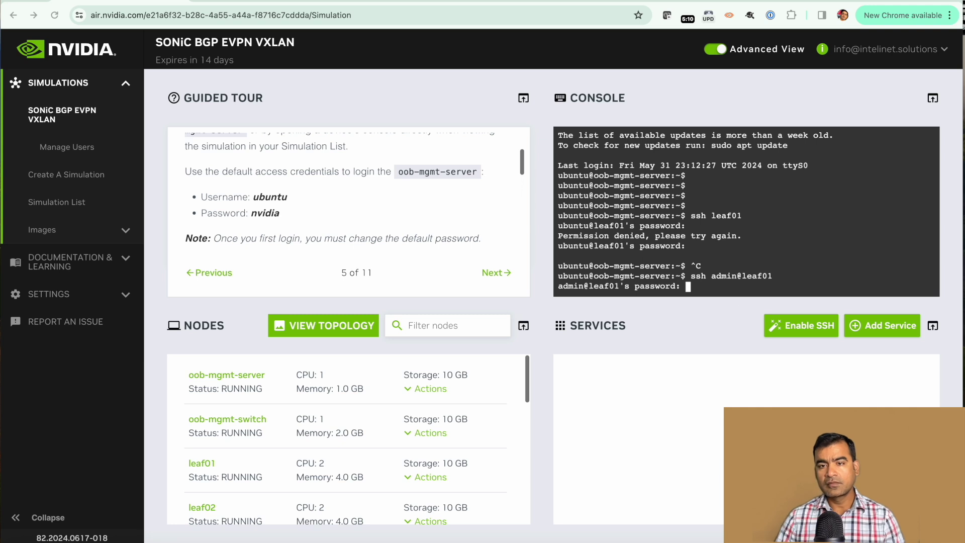
key(Return)
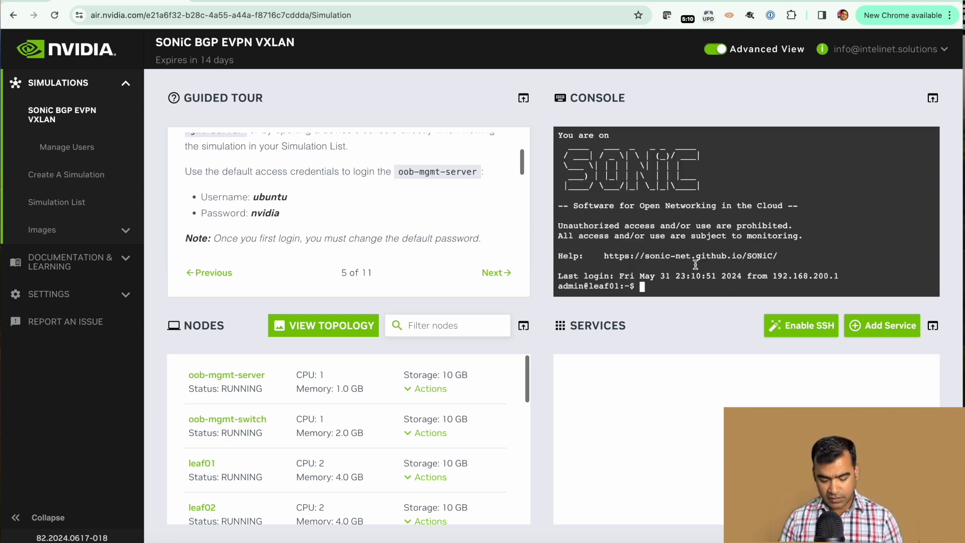
Run 'show version' on leaf01 to check its SONiC version details
text(sh)
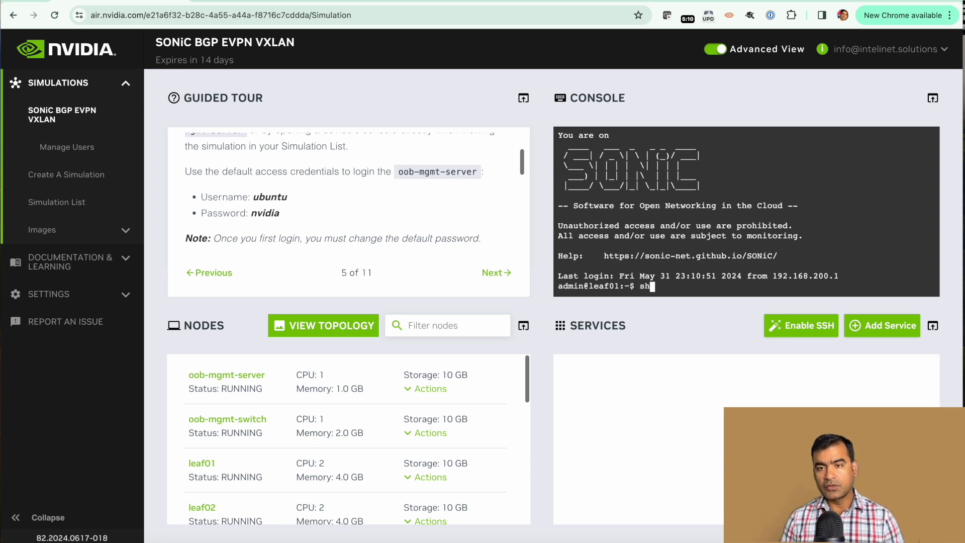
text(ow versio)
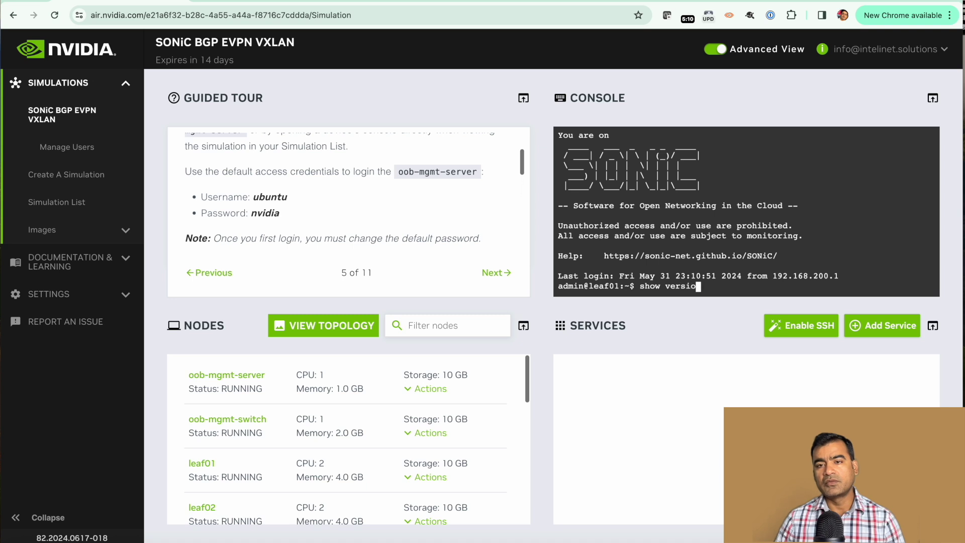
text(n)
key(Return)
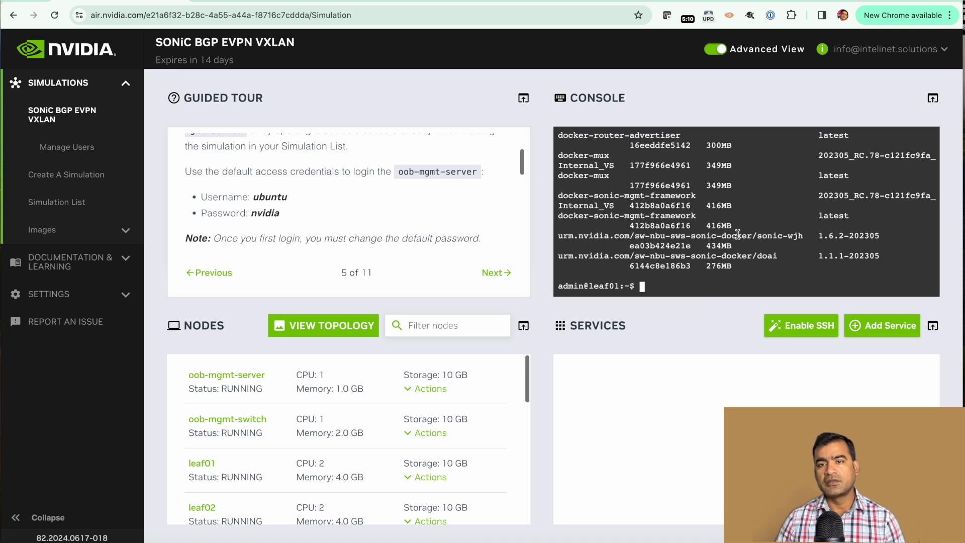
scroll(738, 234, up, 5)
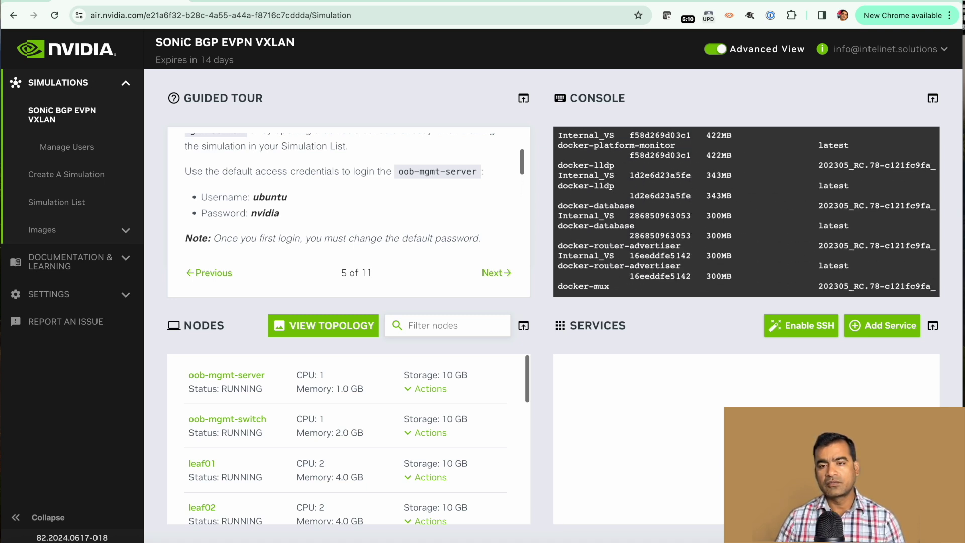
Try 'show int bri', then exit leaf01 back to the oob-mgmt-server prompt
text(show int bri)
key(Return)
text(sh)
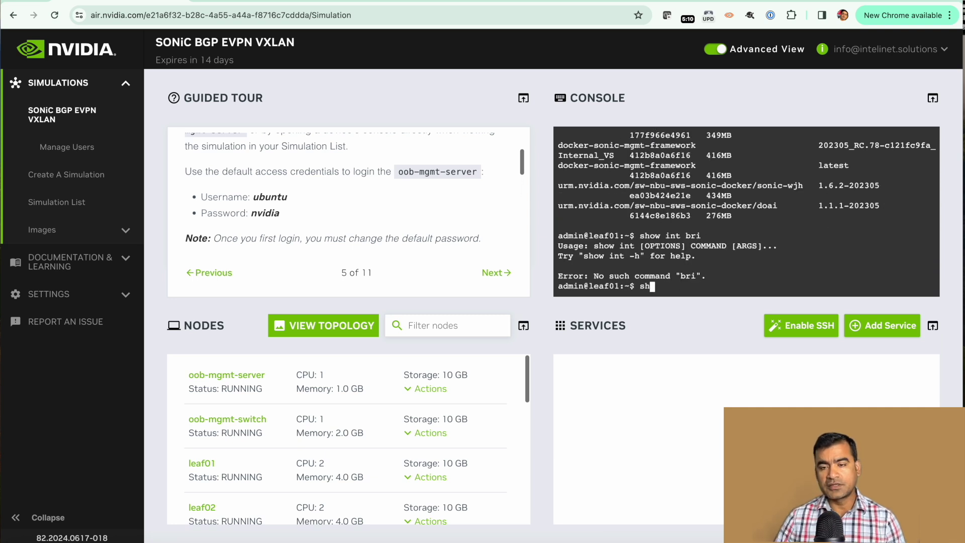
key(BackSpace)
key(BackSpace)
key(BackSpace)
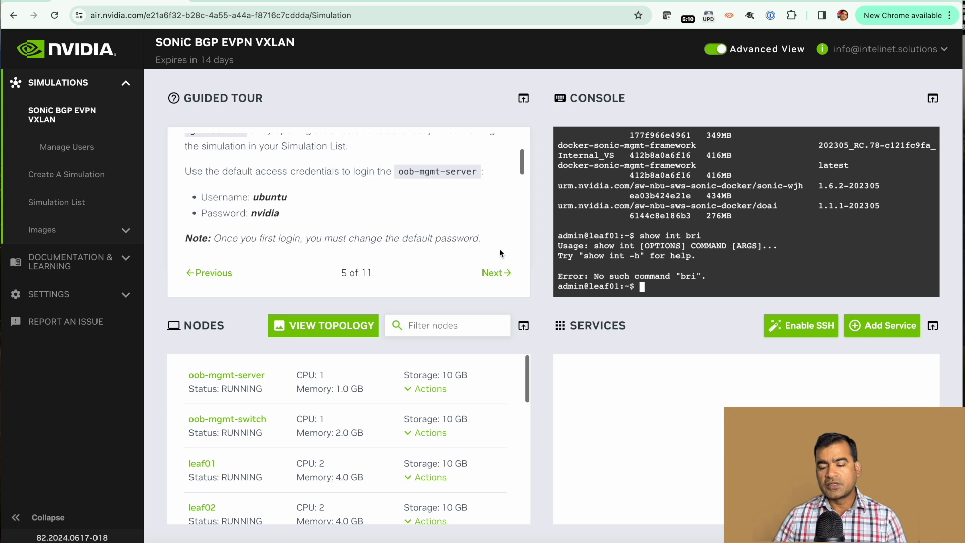
scroll(499, 249, down, 3)
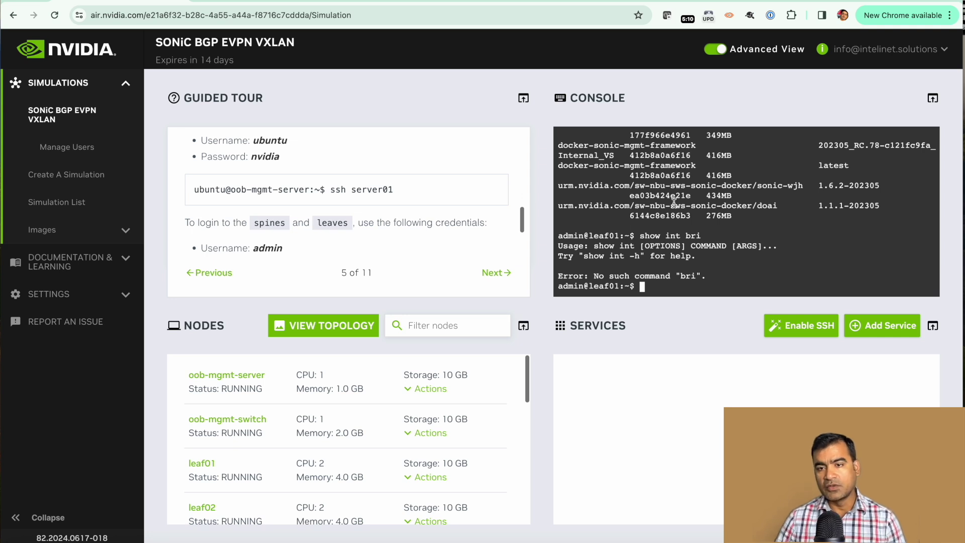
text(exit)
key(Return)
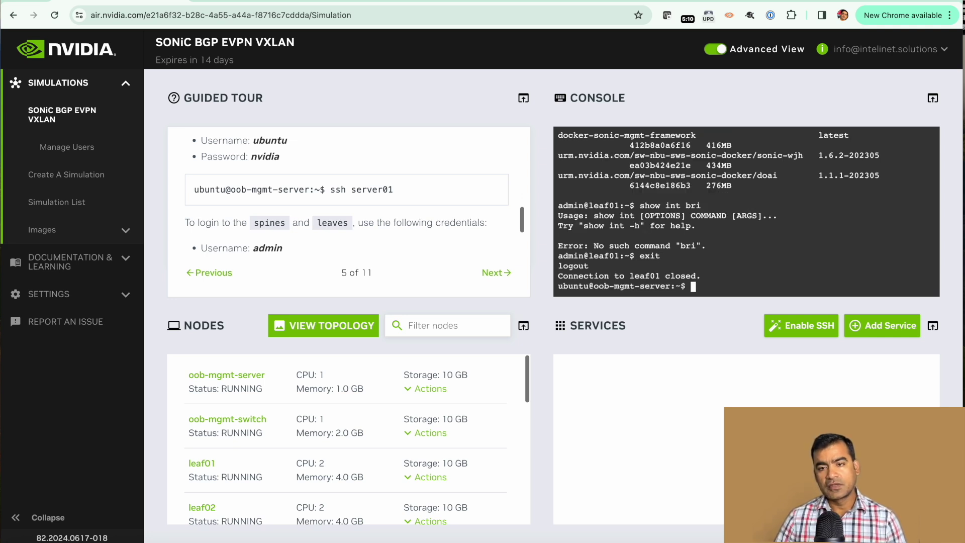
Enable the SSH service from the Services panel of the SONiC BGP EVPN VXLAN simulation
drag(676, 287, 558, 285)
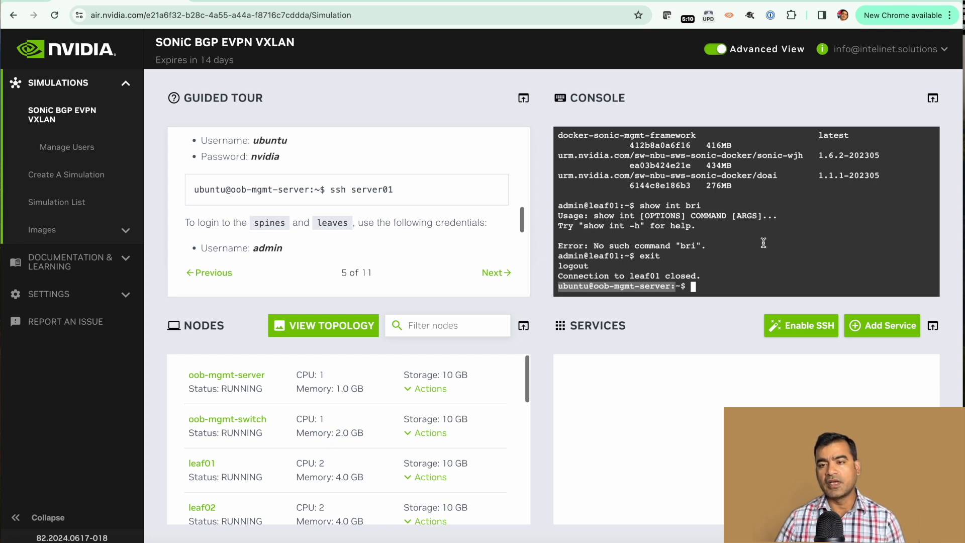
click(794, 332)
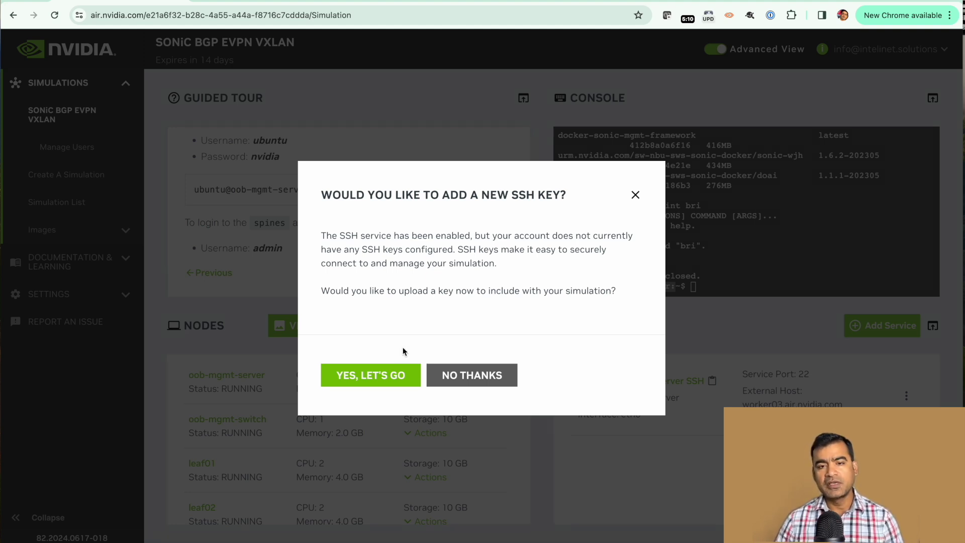
Accept adding a new SSH key, paste the public key, and save it to the account
click(386, 381)
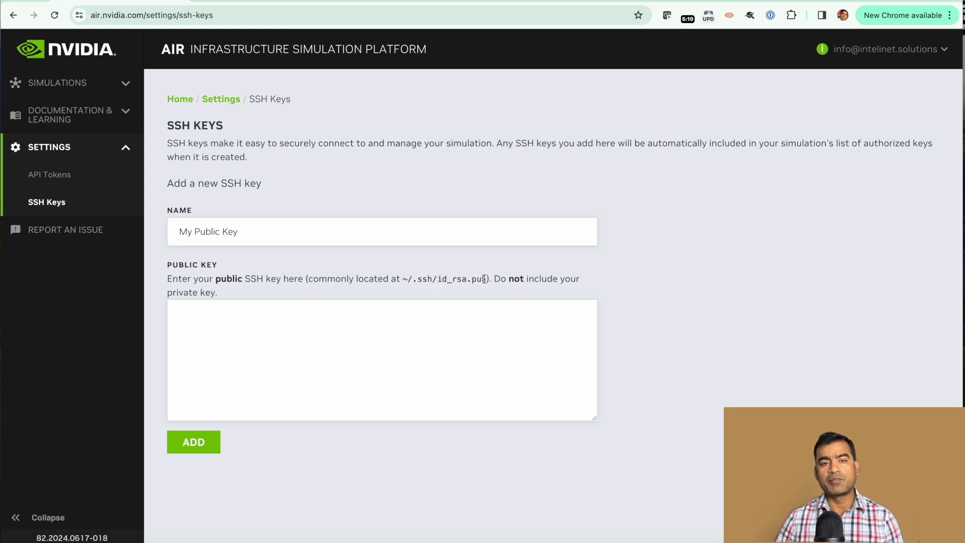
drag(486, 279, 448, 281)
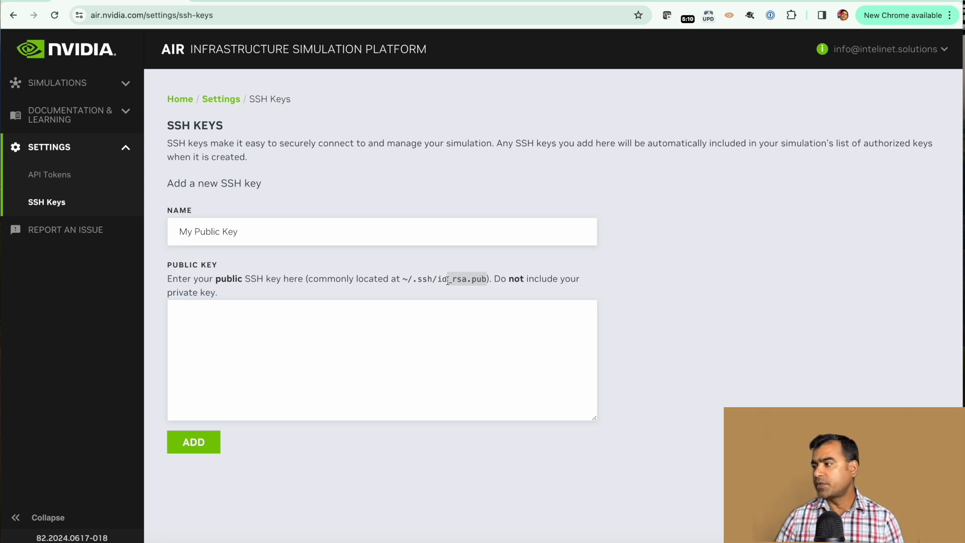
key(super+Tab)
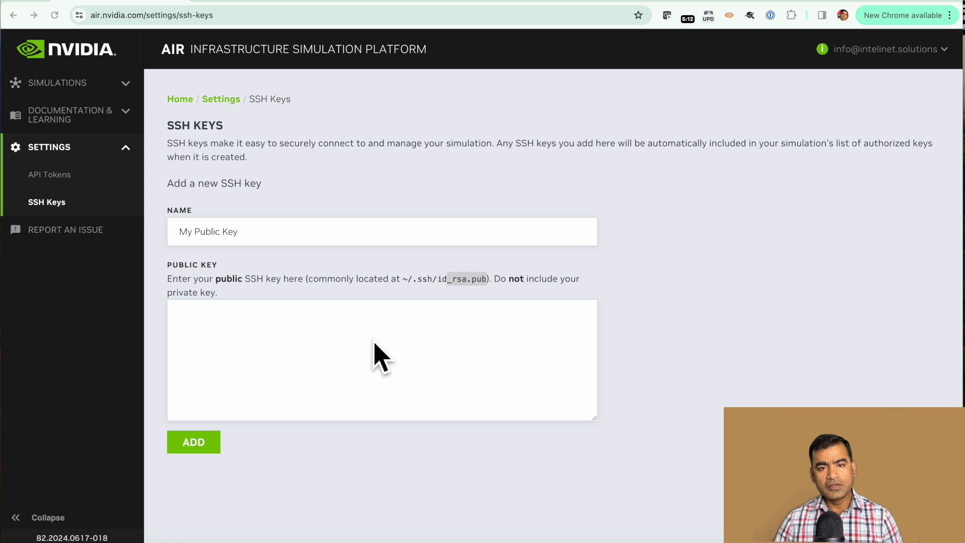
click(354, 331)
key(super+v)
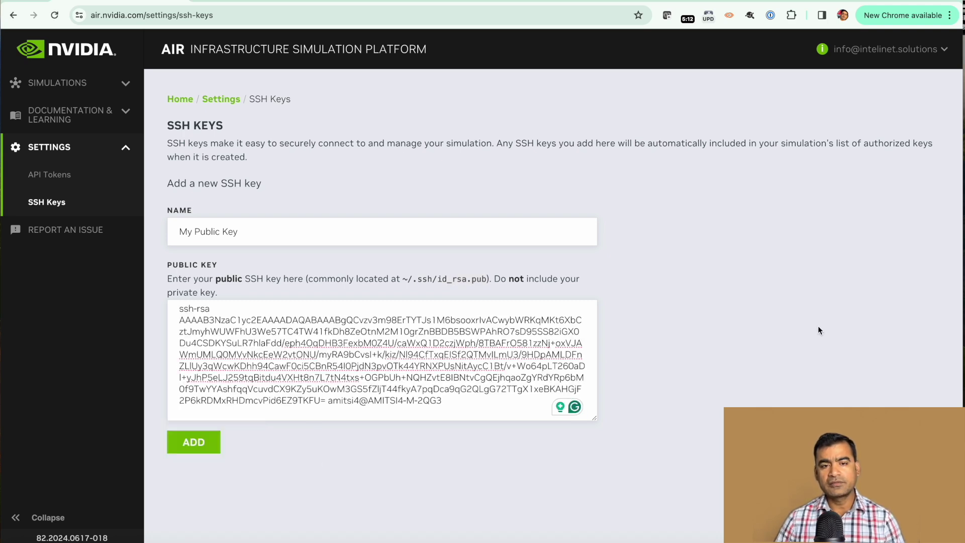
click(196, 443)
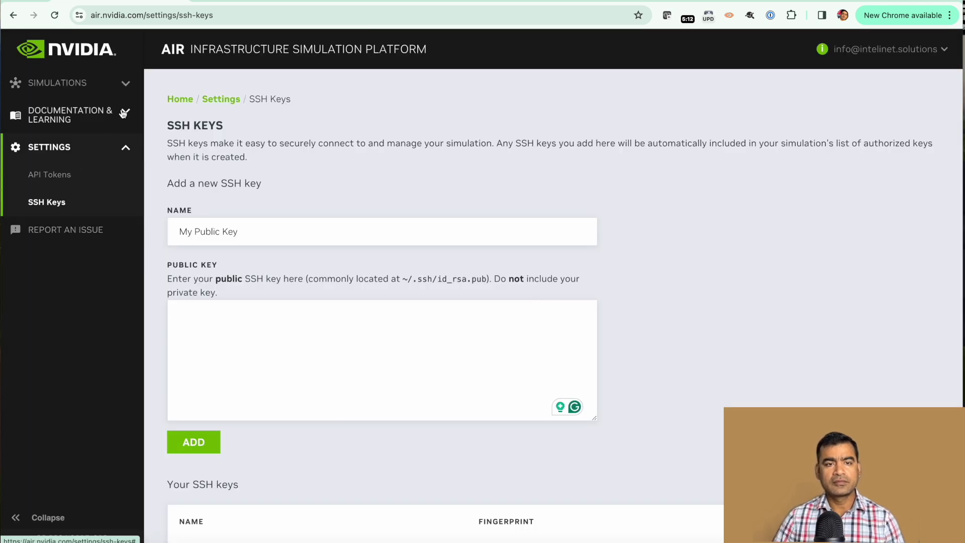
Reopen the SONiC BGP EVPN VXLAN simulation from the Simulation List and copy its SSH command
click(124, 83)
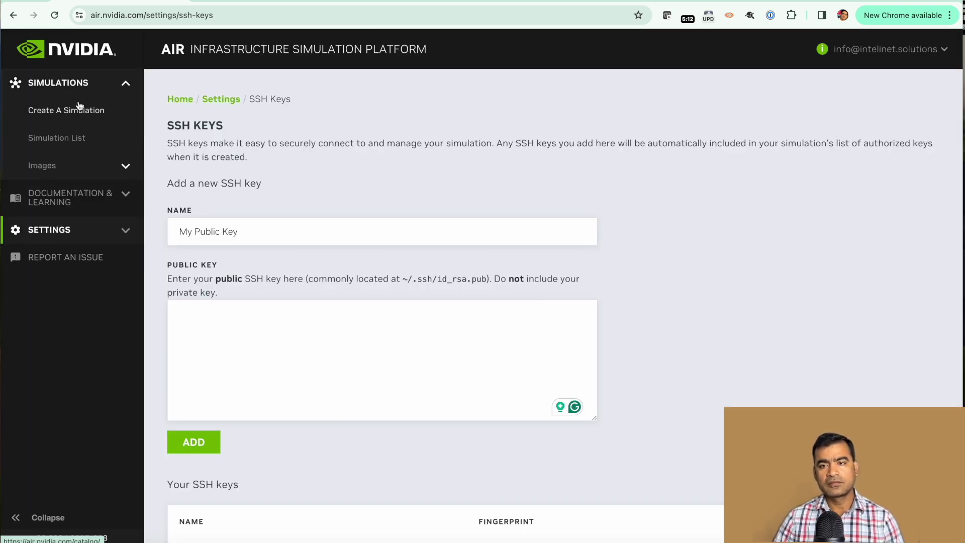
click(68, 136)
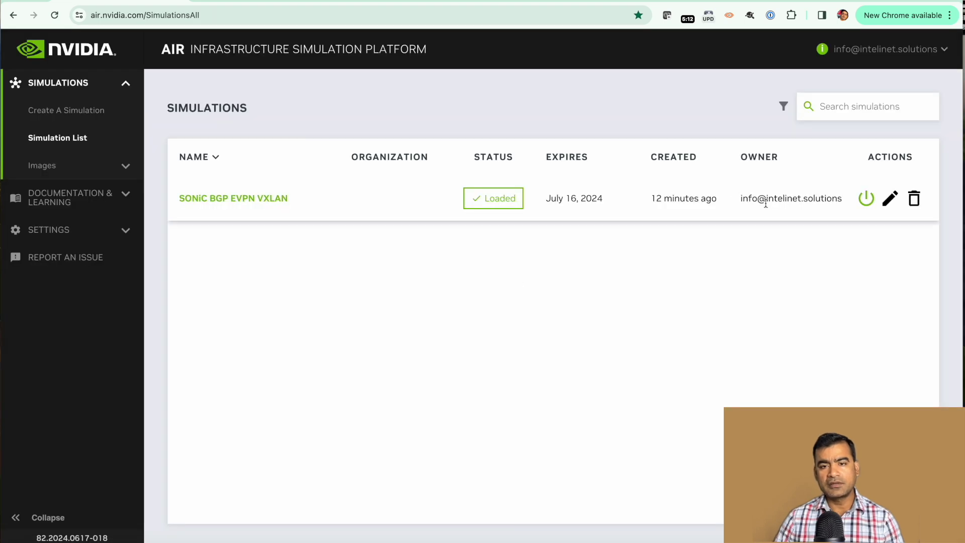
click(246, 201)
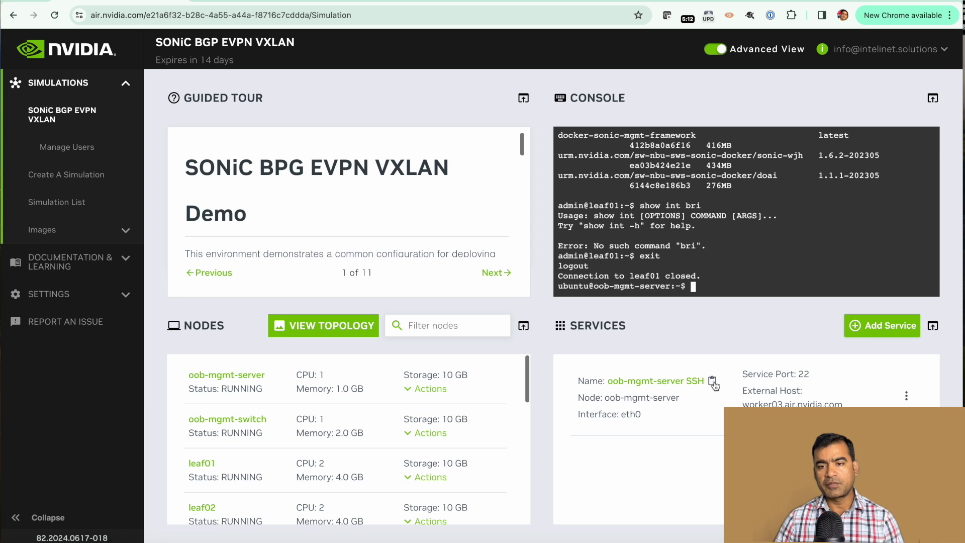
click(713, 382)
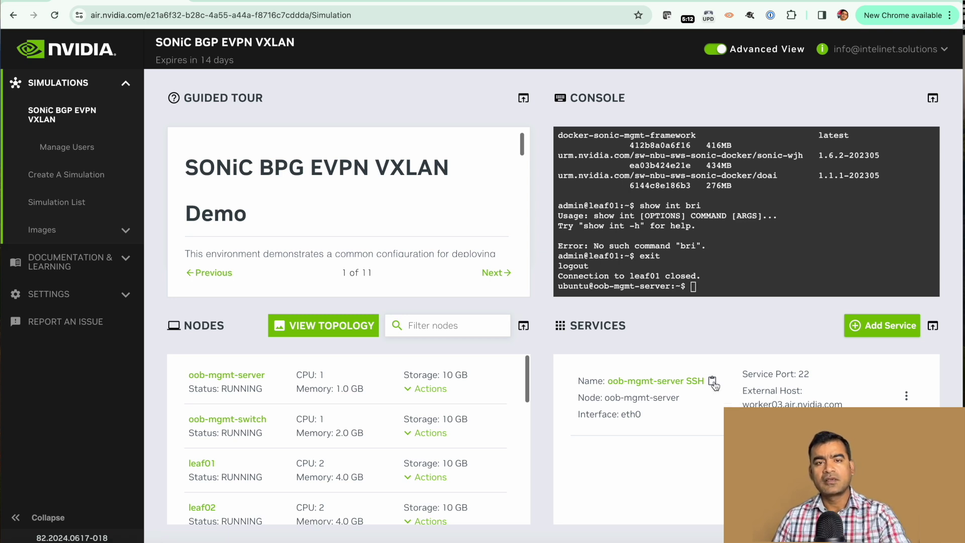
In Terminal, run the copied ssh command to reach oob-mgmt-server, then run 'ssh admin@leaf01'
key(super+Tab)
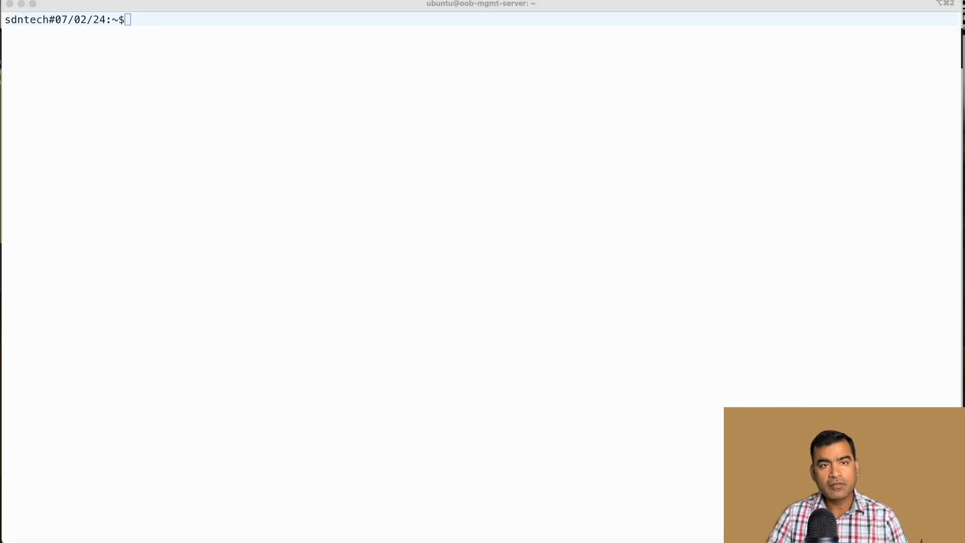
key(super+v)
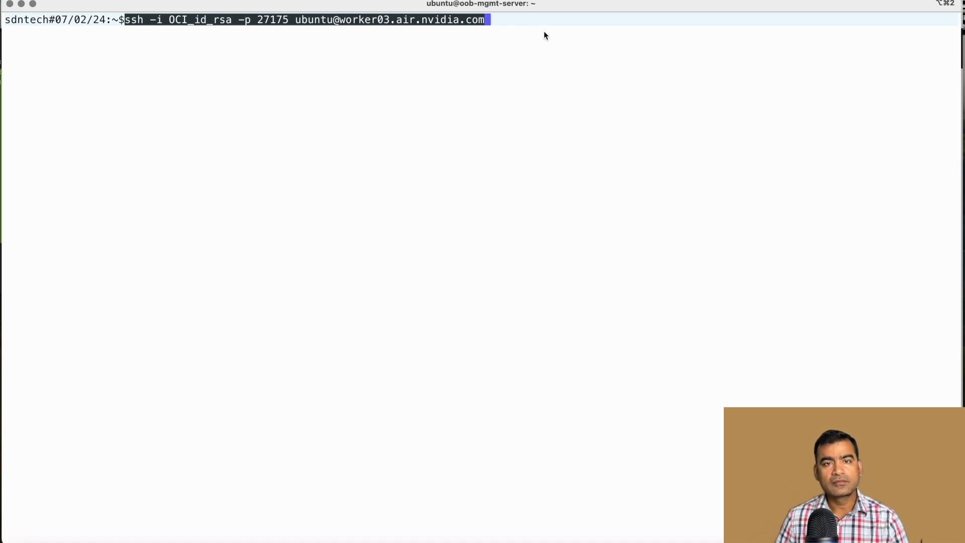
key(Return)
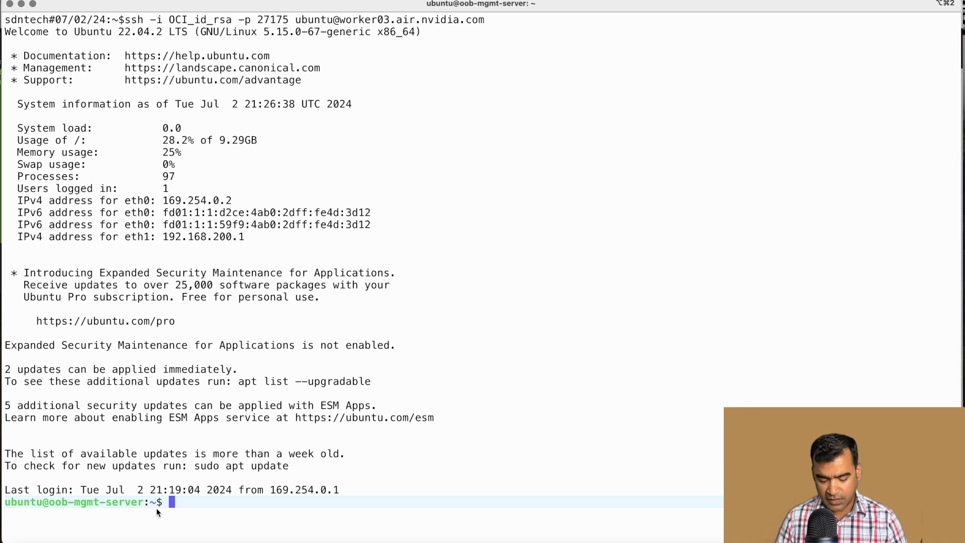
text(ssh )
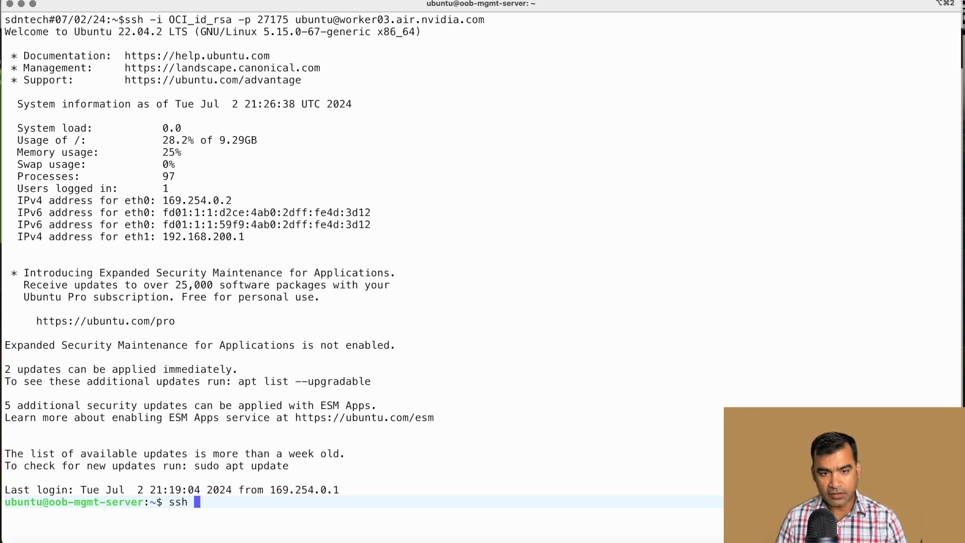
text(admin@l)
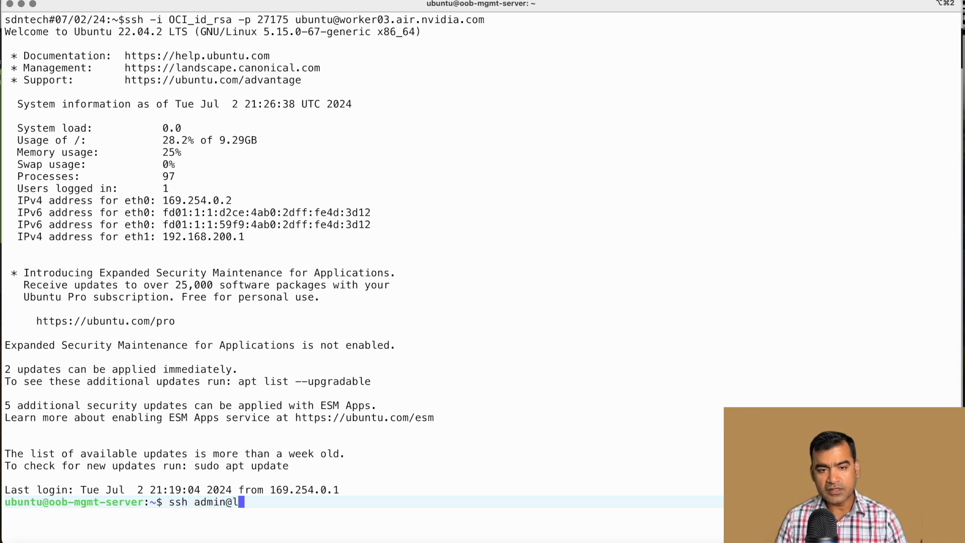
text(eaf01)
key(Return)
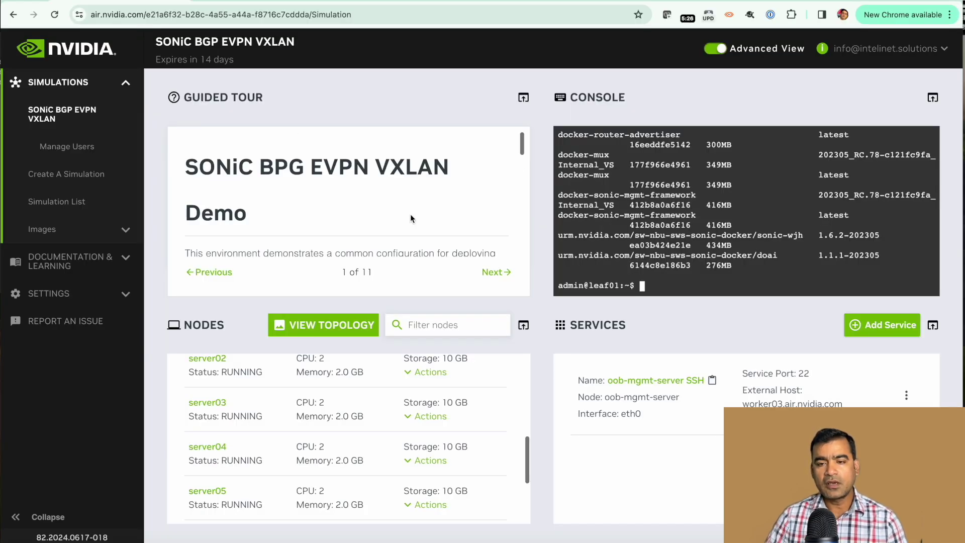
Start a new simulation from the sidebar and pick the Build Your Own option
scroll(411, 218, down, 3)
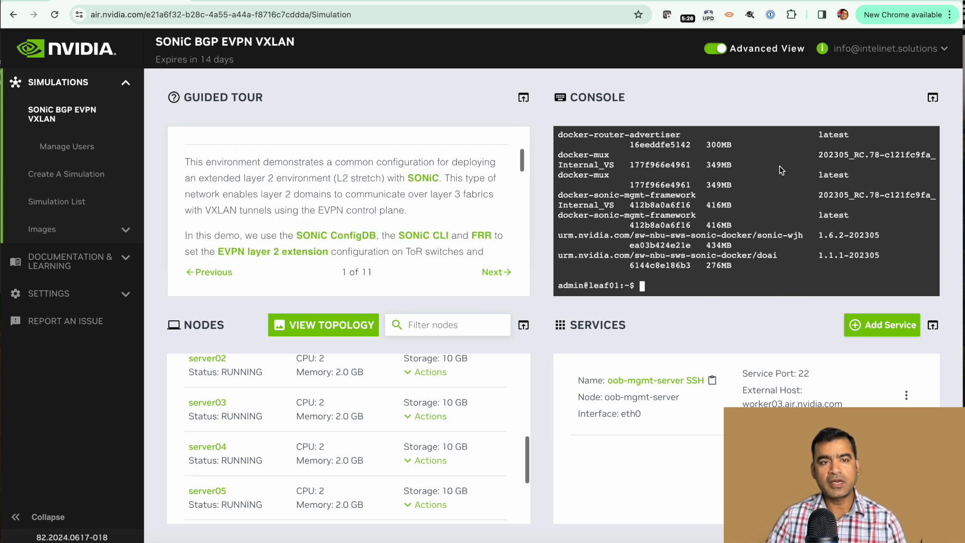
click(66, 179)
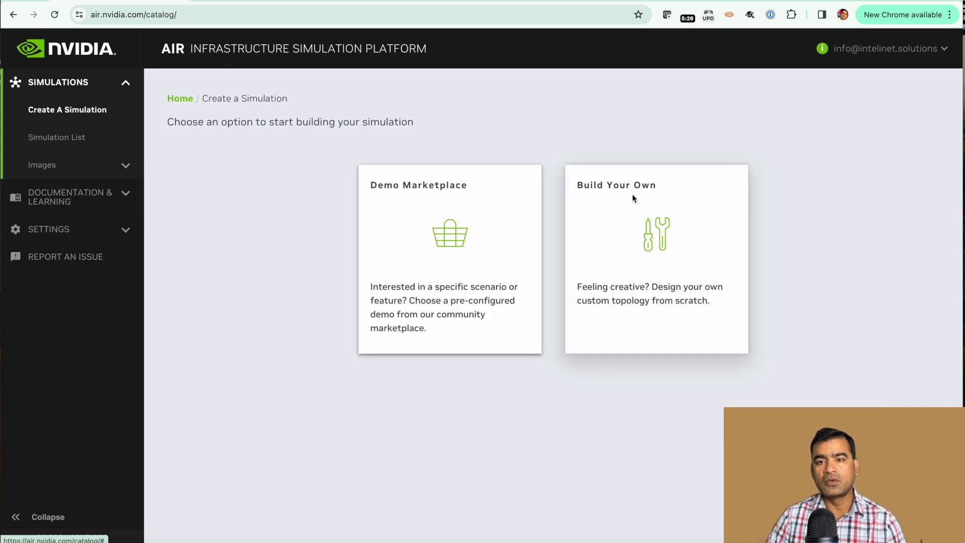
click(662, 240)
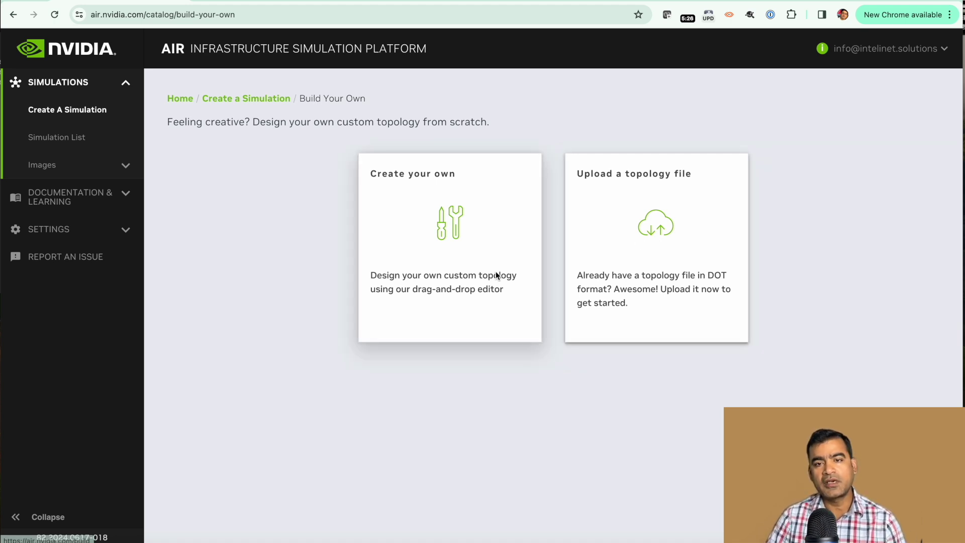
In the drag-and-drop editor, add Cumulus and SONiC nodes, then toggle OOB management off and on
click(457, 229)
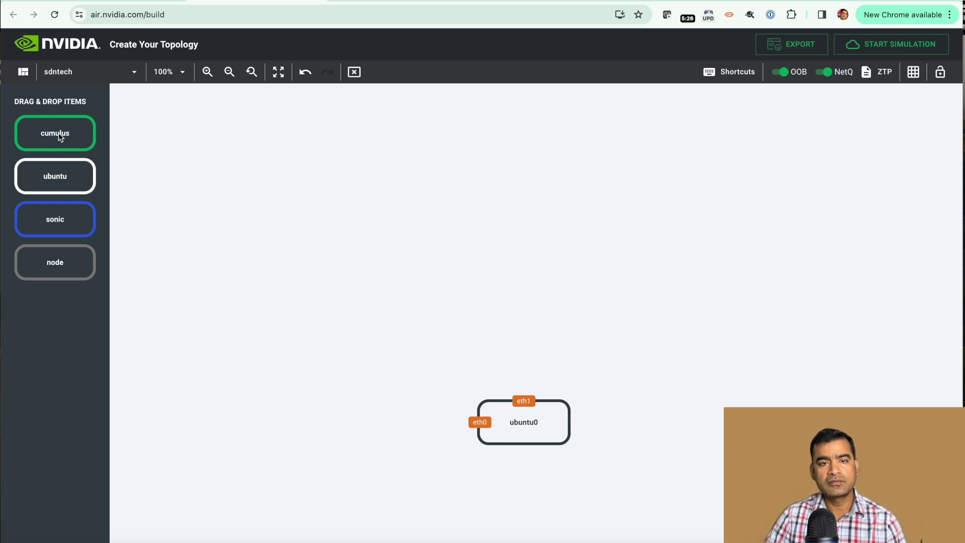
drag(58, 133, 407, 225)
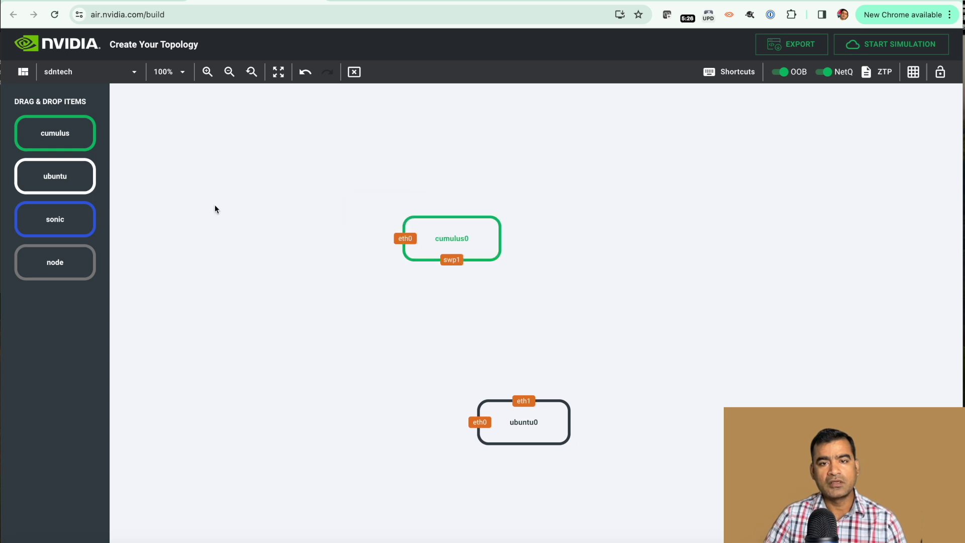
drag(67, 222, 583, 241)
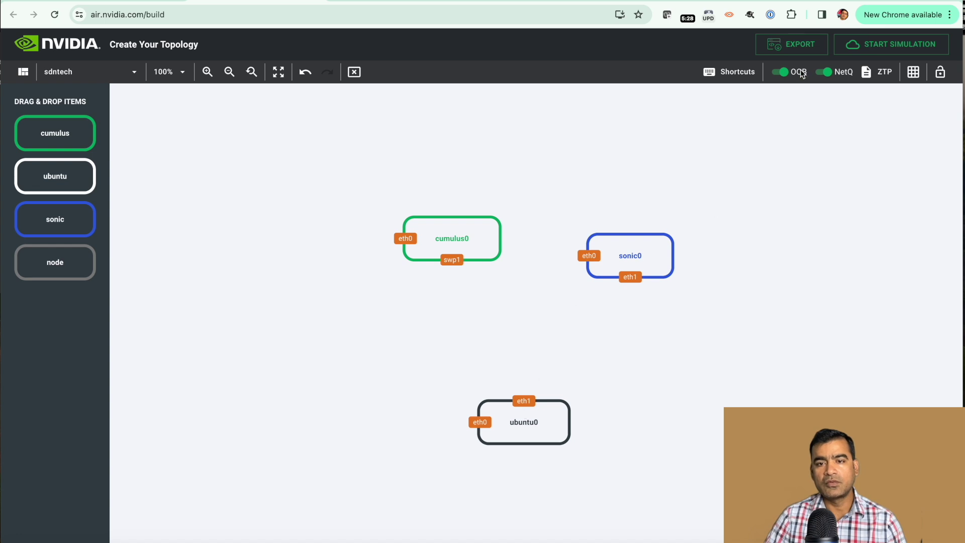
click(778, 73)
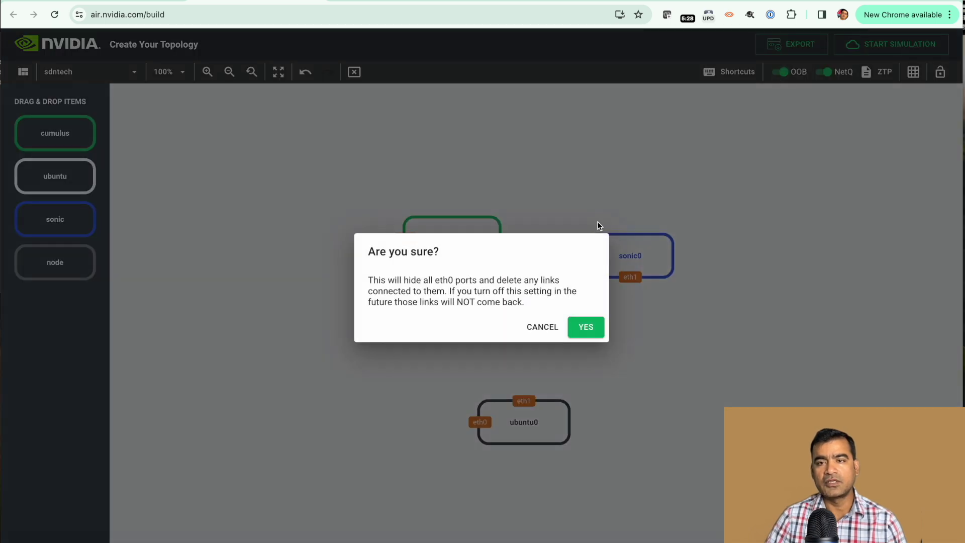
click(584, 329)
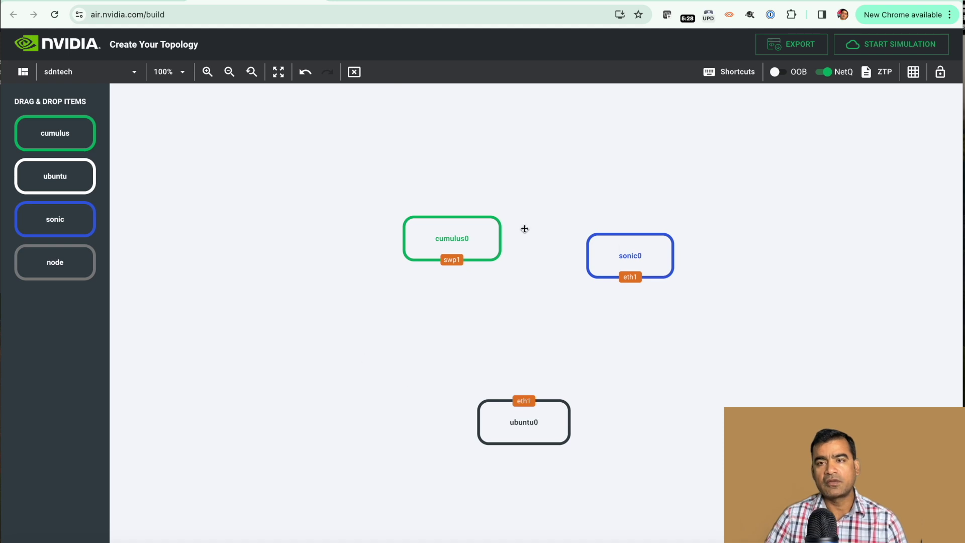
click(785, 71)
click(594, 321)
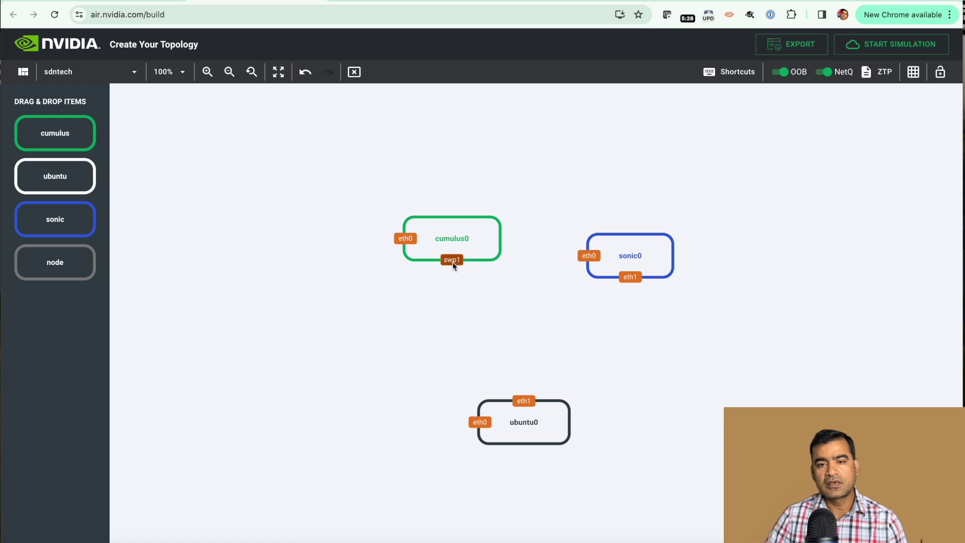
Draw a link from ubuntu0 eth1 and reattach its end to sonic0 eth1
drag(454, 262, 524, 400)
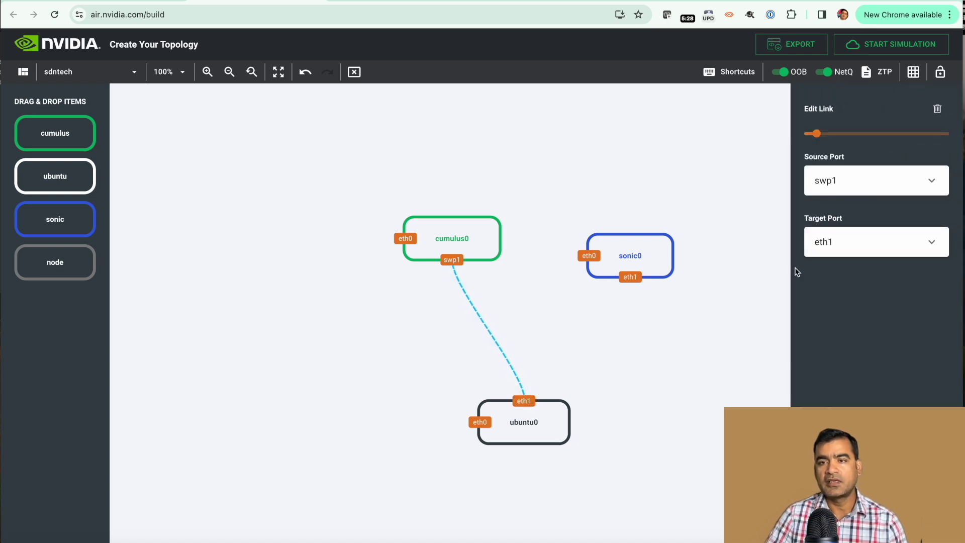
click(710, 162)
click(465, 282)
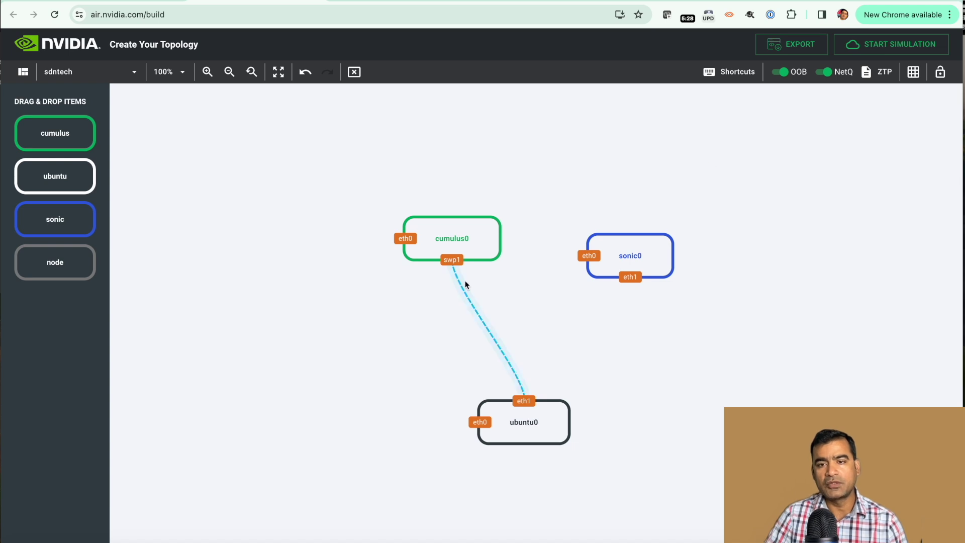
click(454, 259)
drag(520, 401, 628, 277)
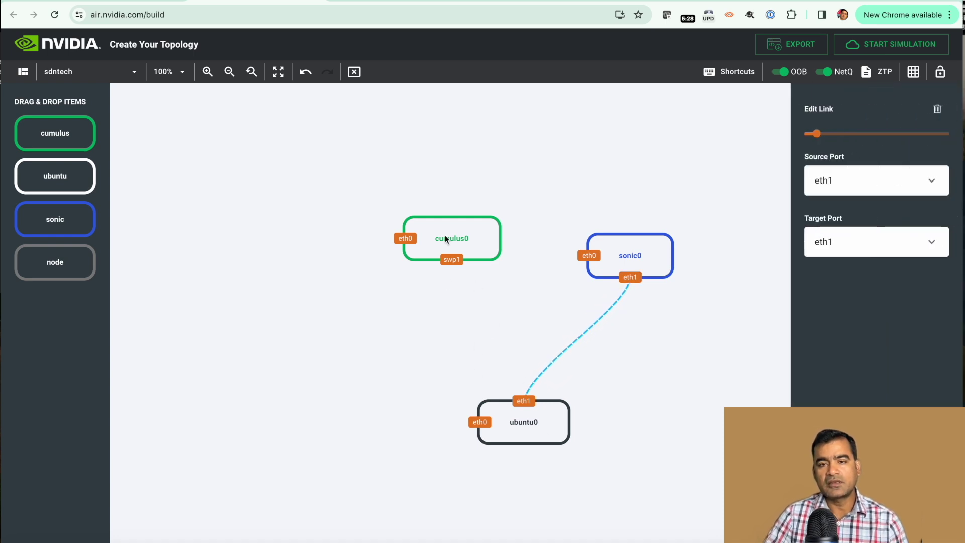
click(437, 328)
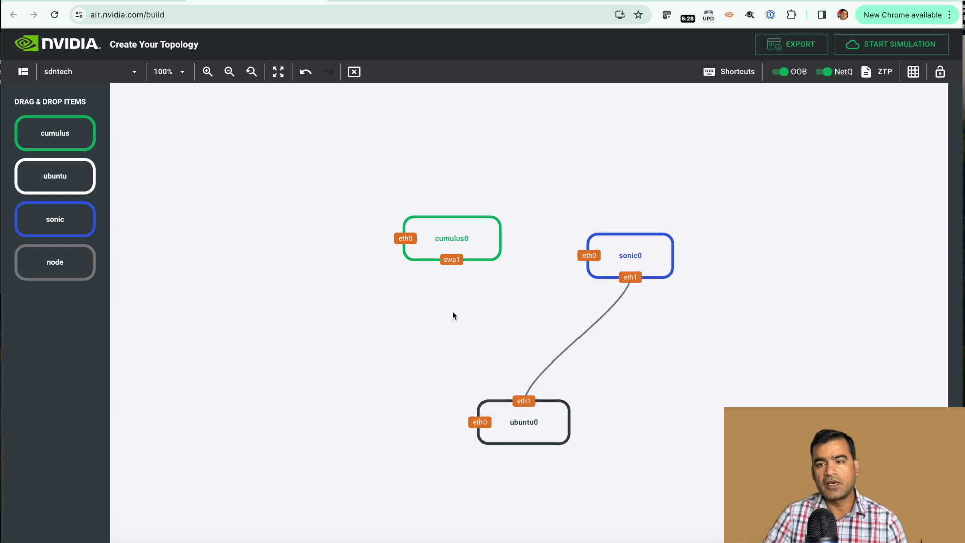
click(467, 235)
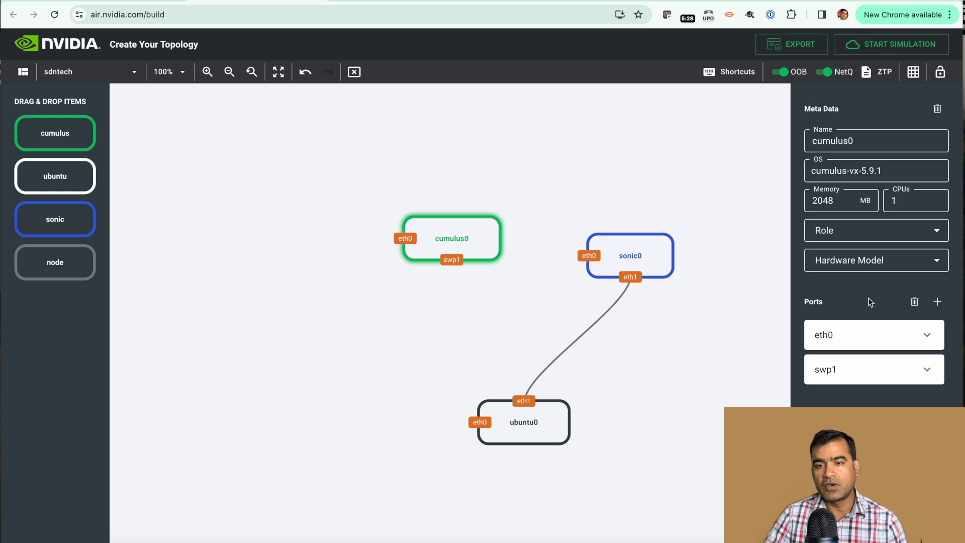
Add 3 extra ports to cumulus0 using the Multiple option
click(939, 303)
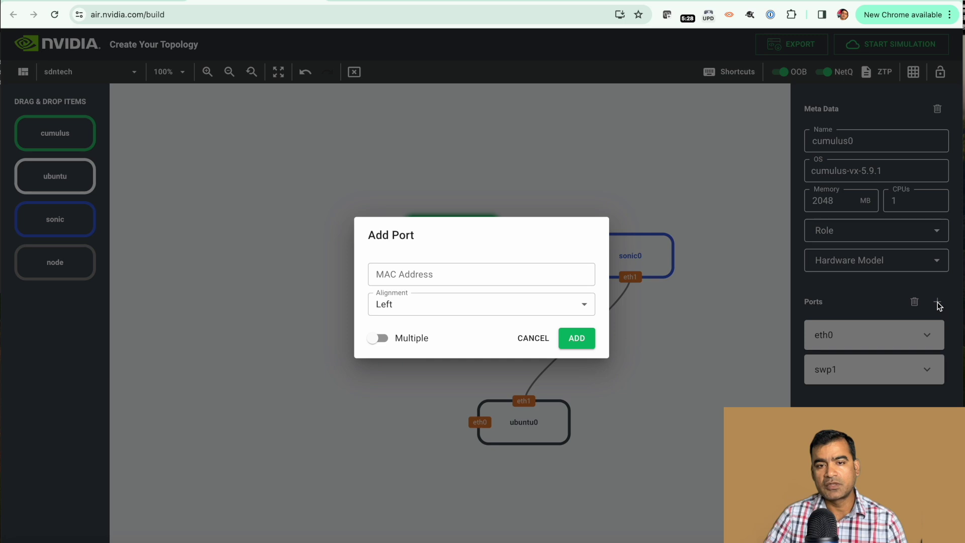
click(380, 338)
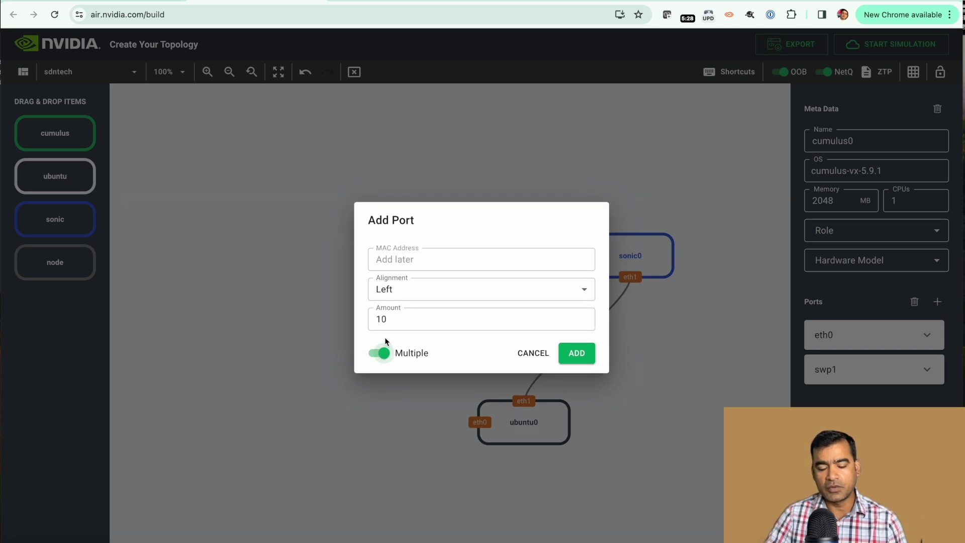
click(393, 318)
drag(396, 318, 363, 321)
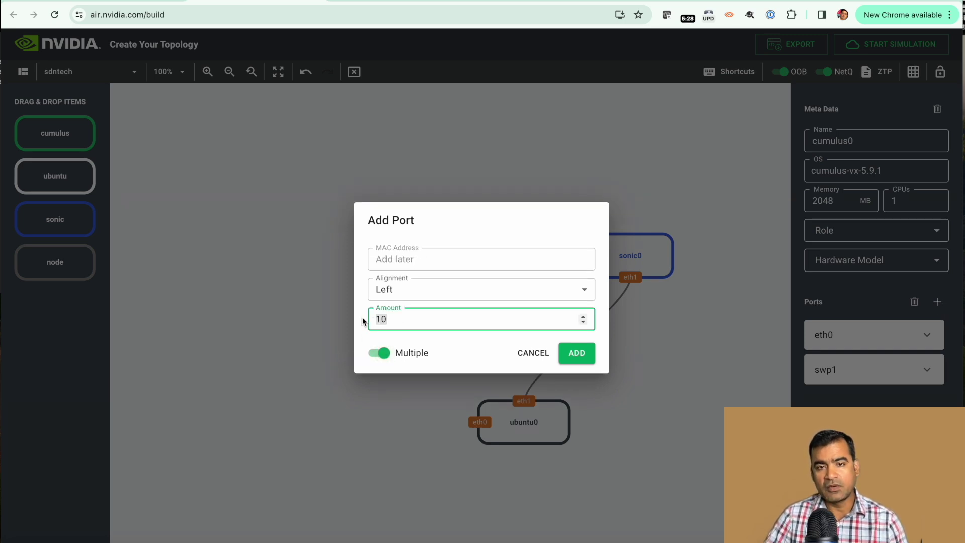
text(3)
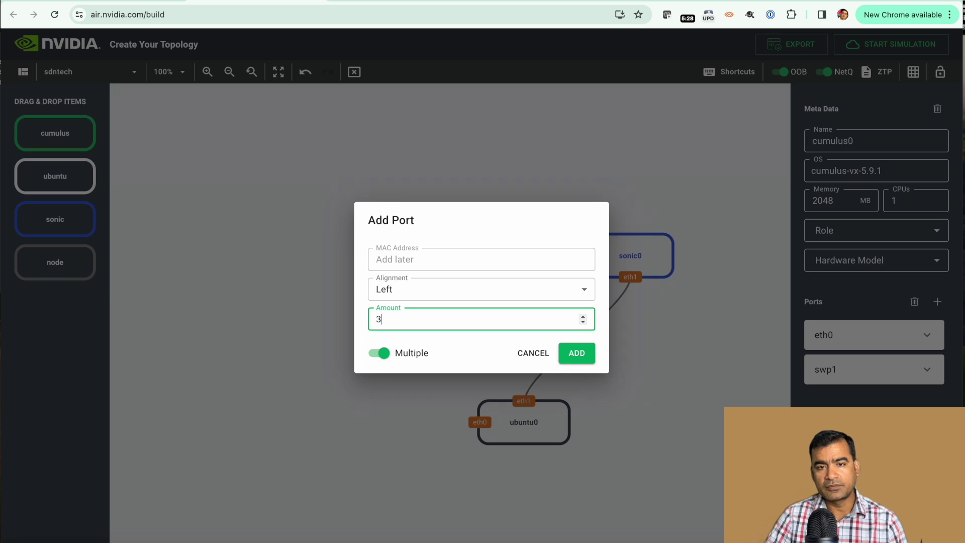
click(578, 354)
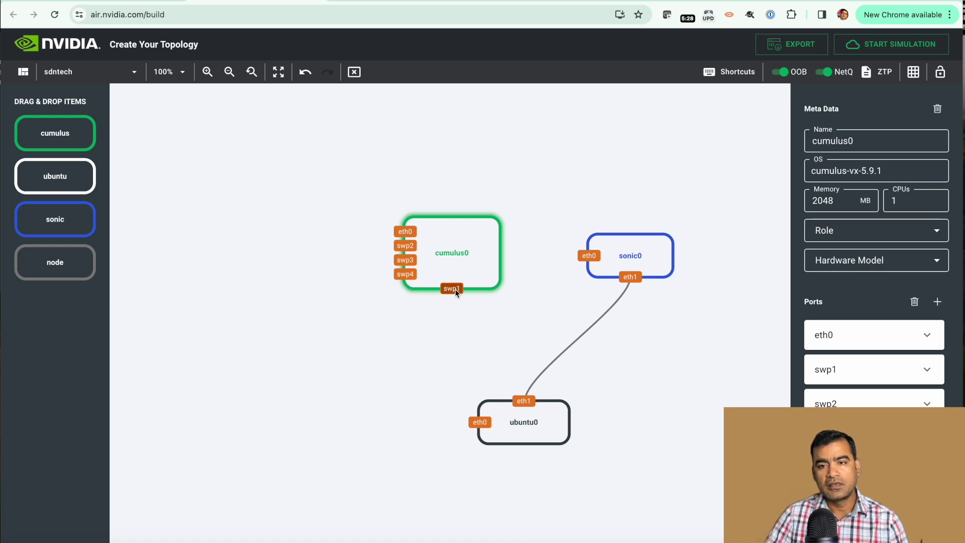
drag(454, 289, 523, 386)
Add 3 extra ports to ubuntu0 and link cumulus0 swp2 to ubuntu0 eth2
click(551, 418)
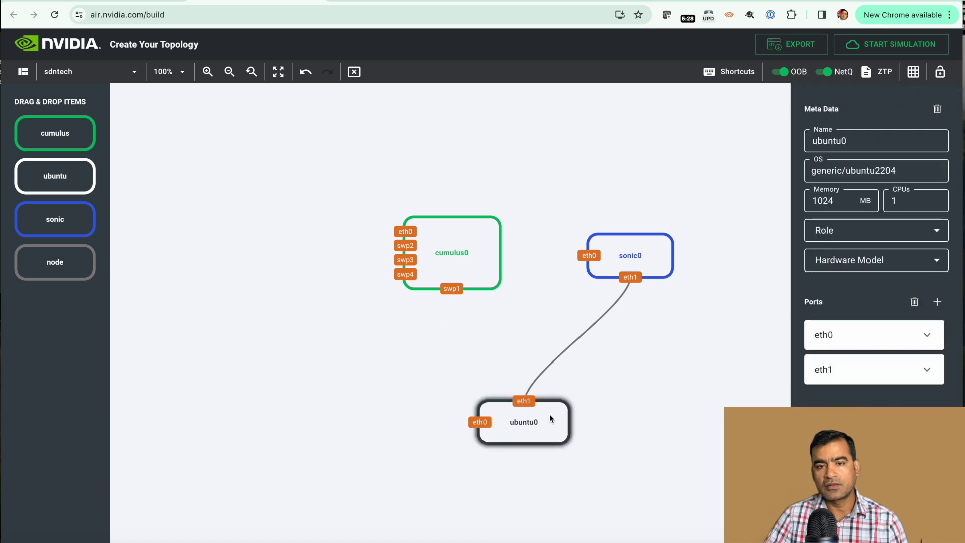
click(938, 303)
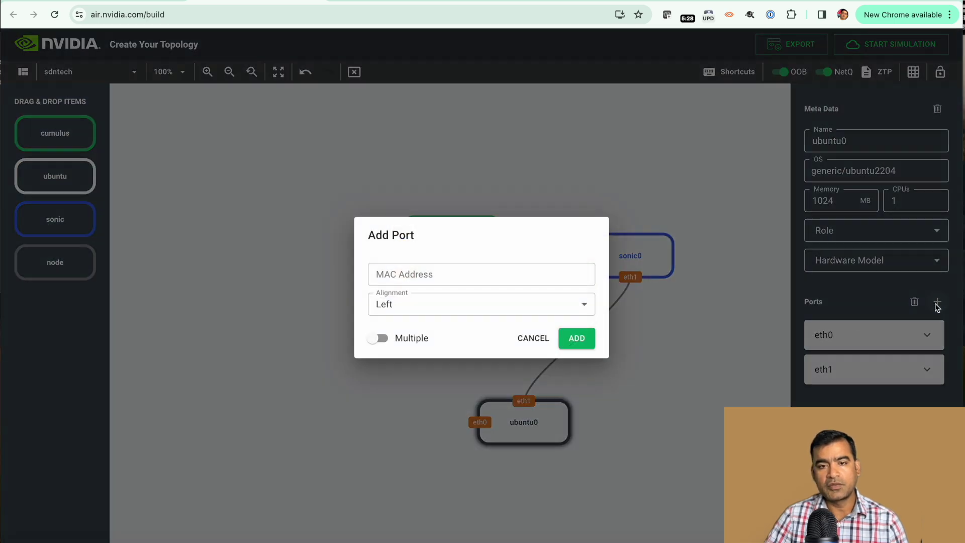
click(387, 337)
click(393, 322)
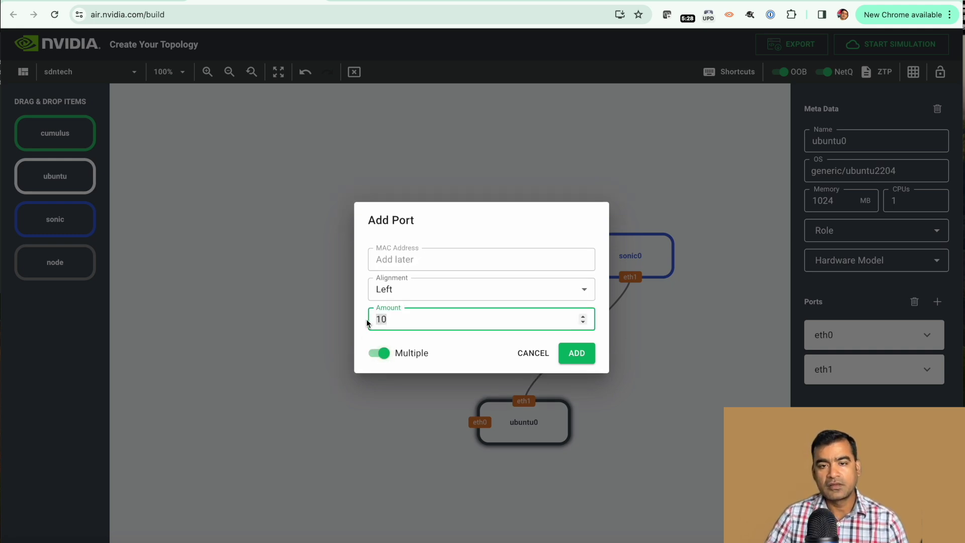
text(3)
click(577, 353)
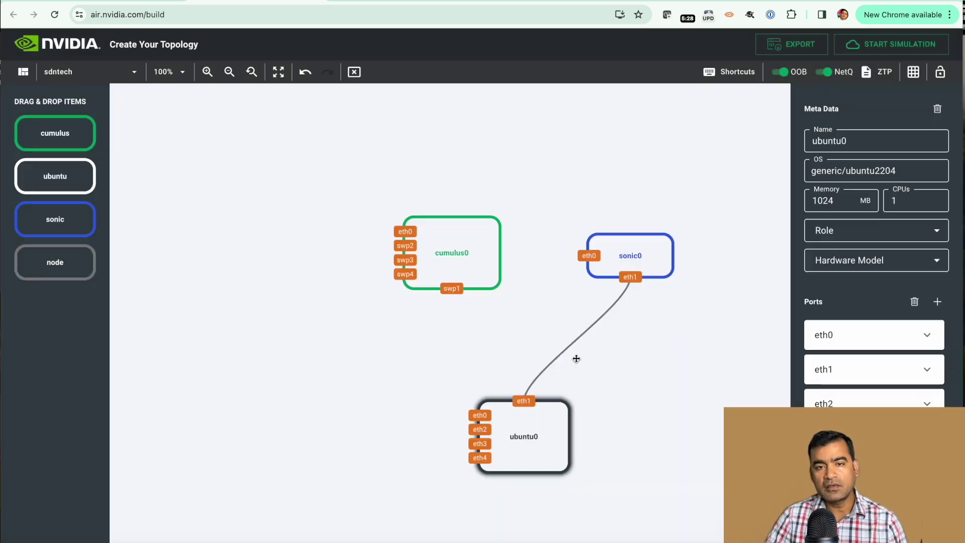
click(414, 347)
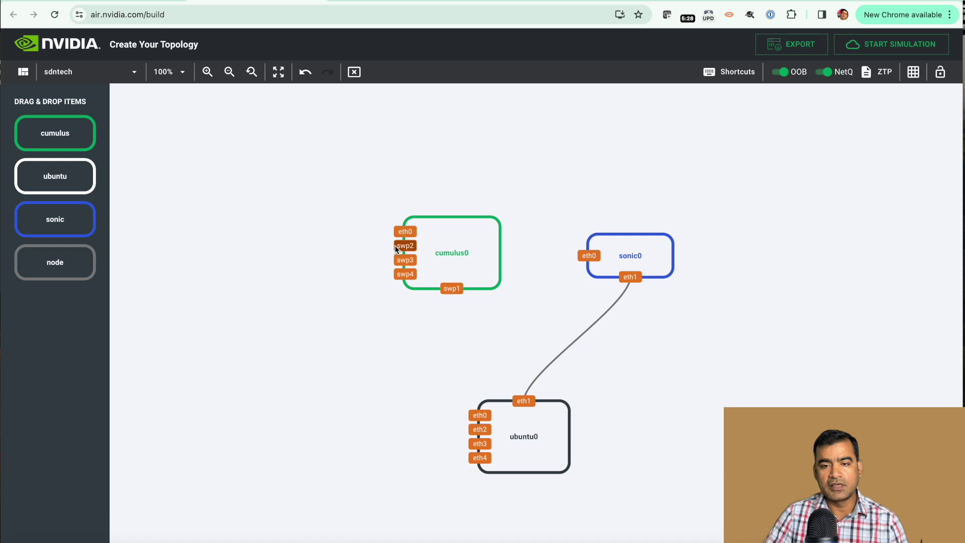
drag(395, 249, 468, 431)
click(511, 352)
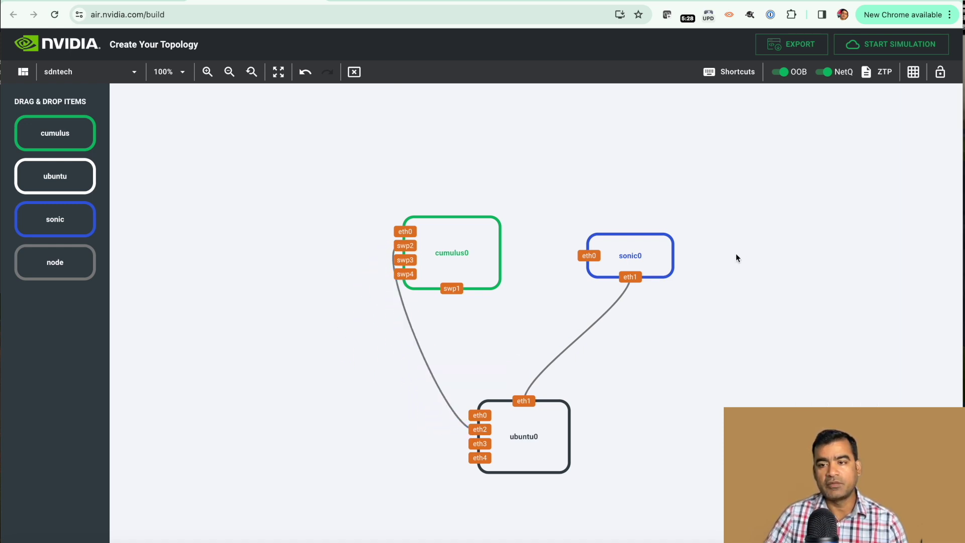
Add multiple ports (eth2–eth4) to sonic0 through the Ports + options
click(658, 247)
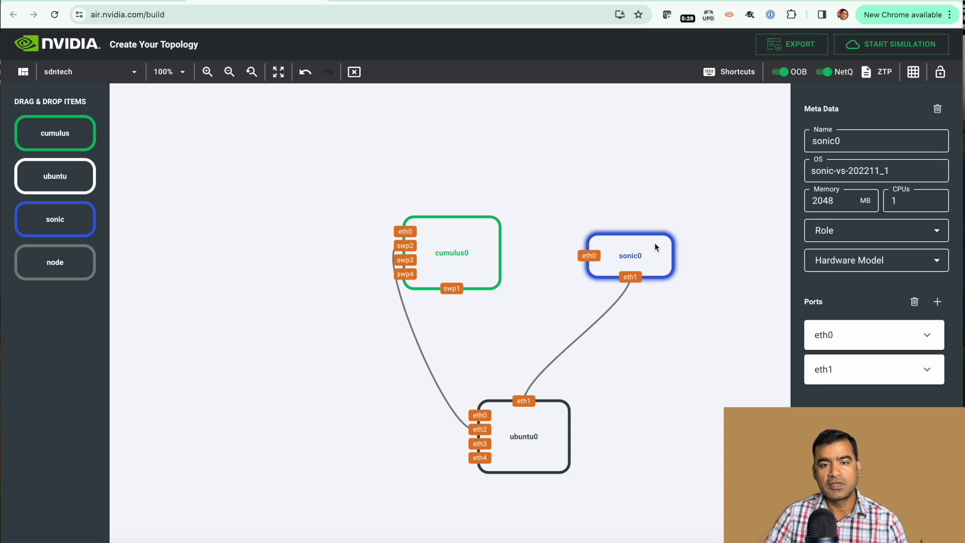
click(938, 302)
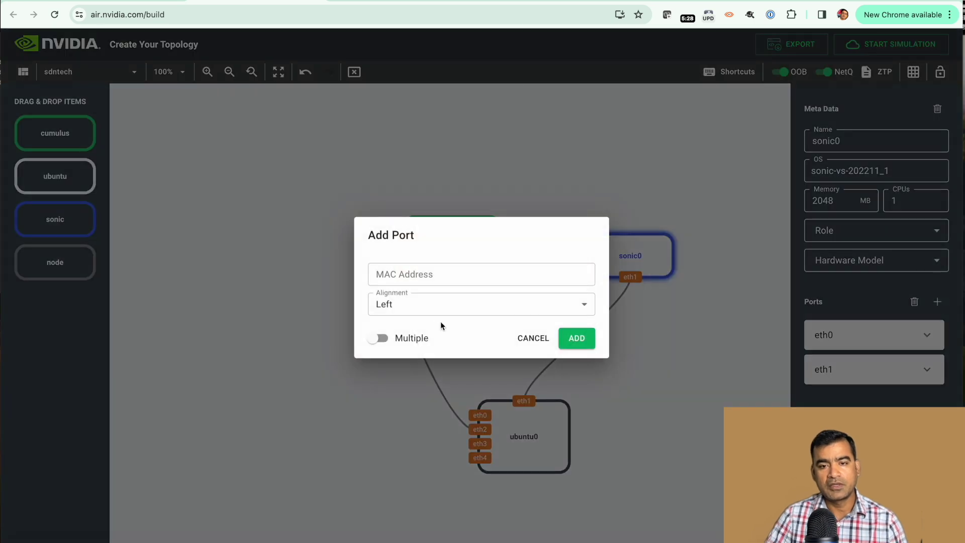
click(383, 340)
click(386, 318)
text(7)
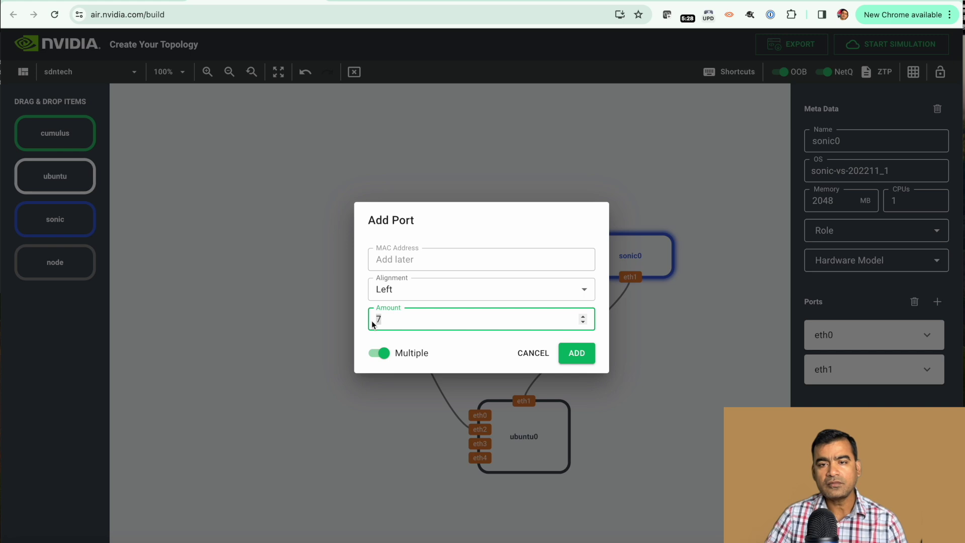
click(566, 360)
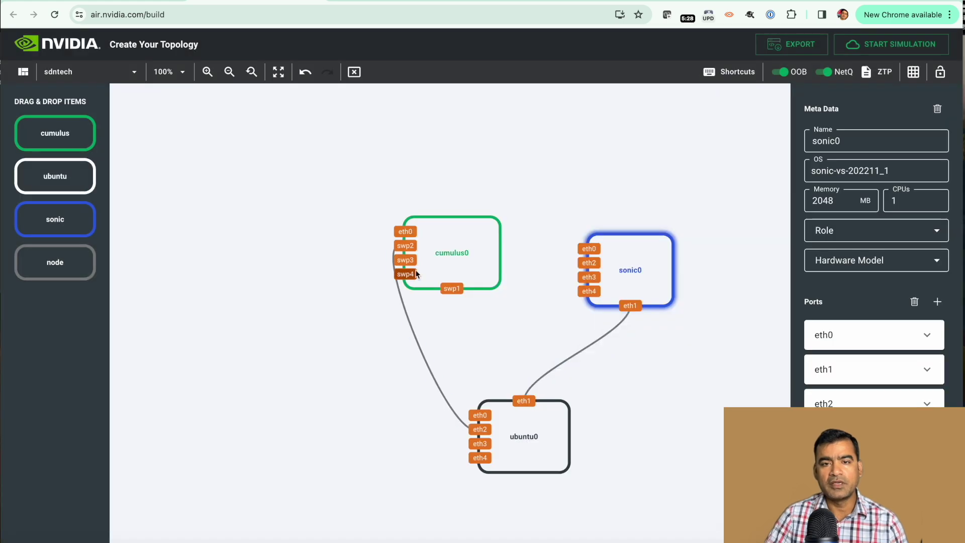
Link cumulus0 swp3 to sonic0 eth2
click(545, 266)
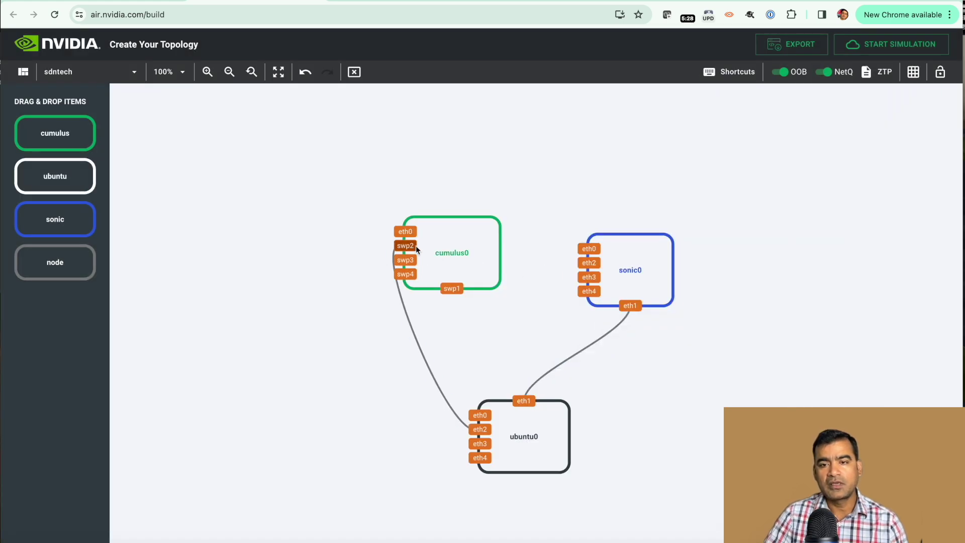
drag(416, 264, 580, 266)
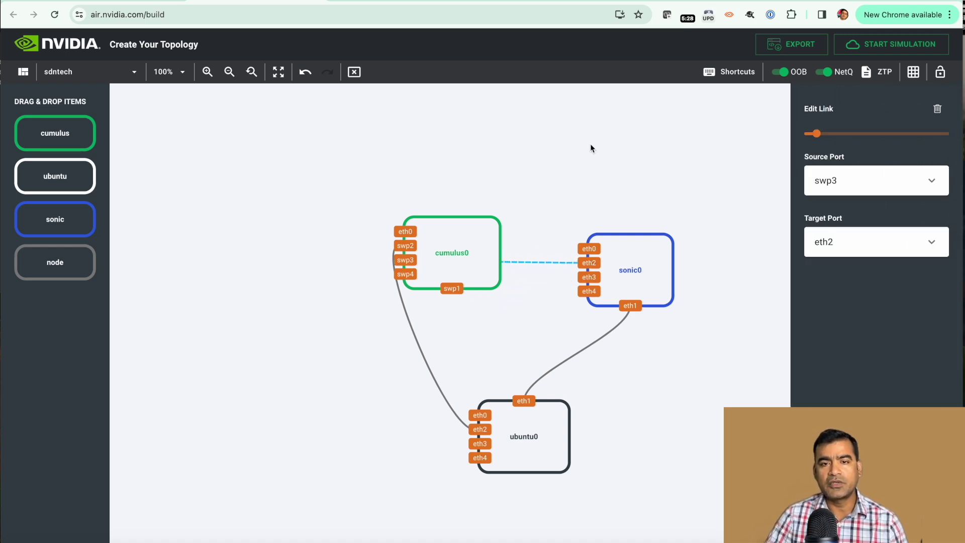
click(590, 139)
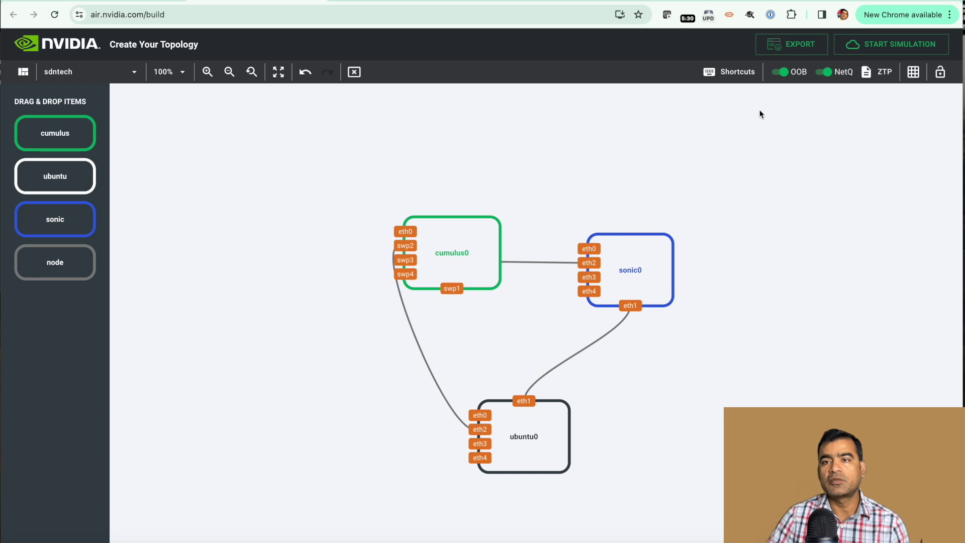
Export the topology as sdntech.dot and start it as the sdntech simulation
click(798, 45)
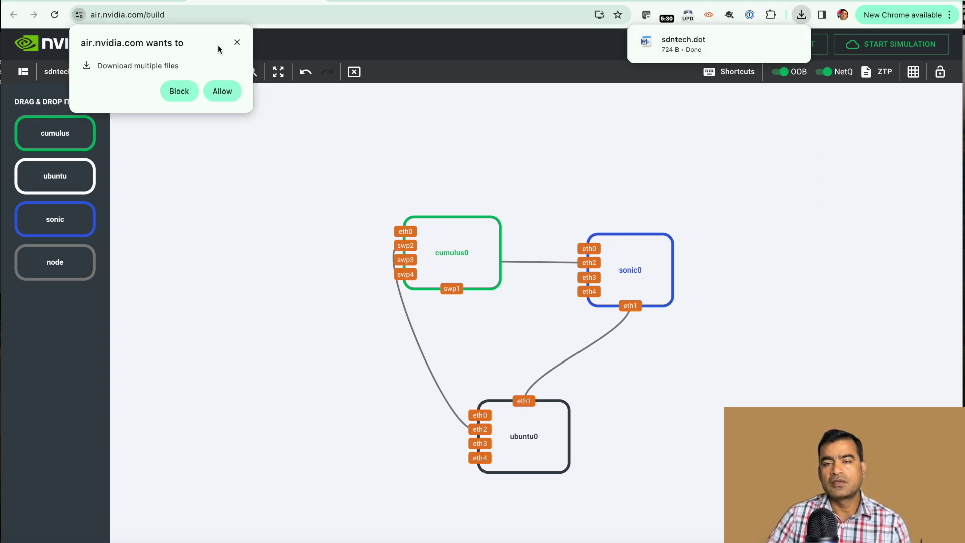
click(237, 43)
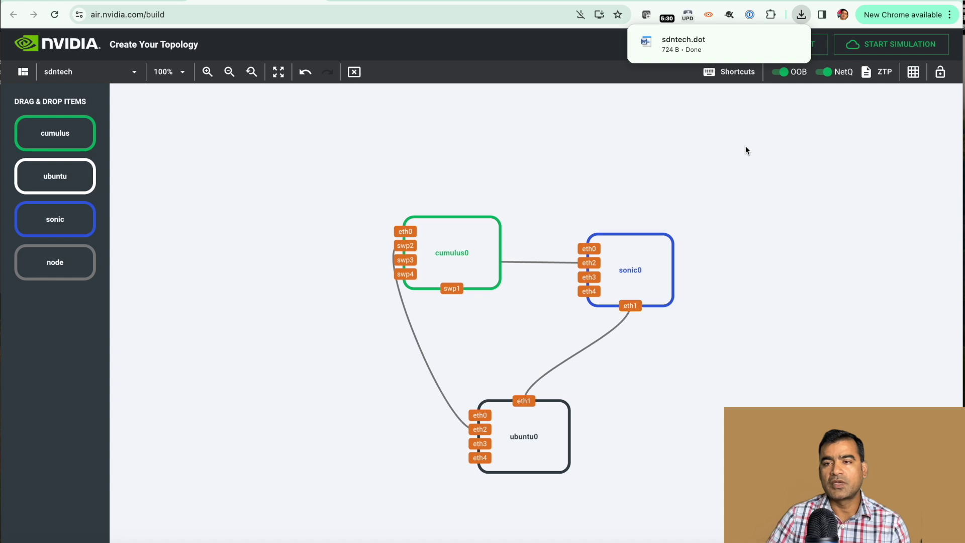
click(879, 46)
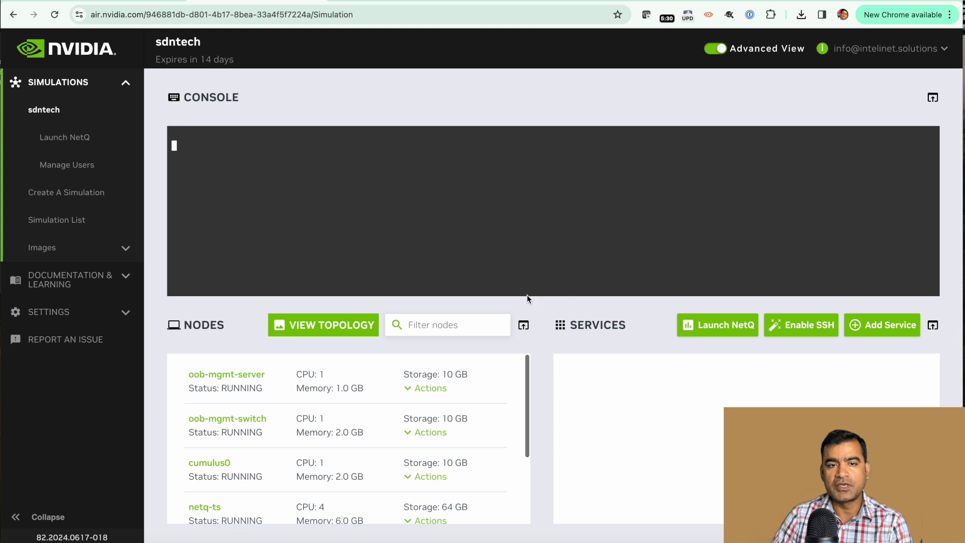
Enable SSH for oob-mgmt-server in the sdntech simulation and open the Launch NetQ credentials dialog
scroll(402, 404, down, 3)
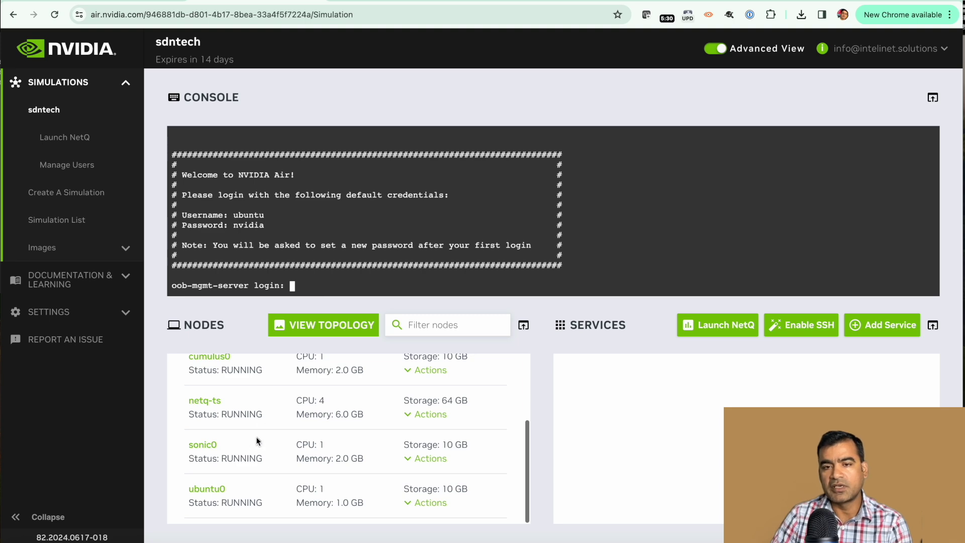
click(800, 325)
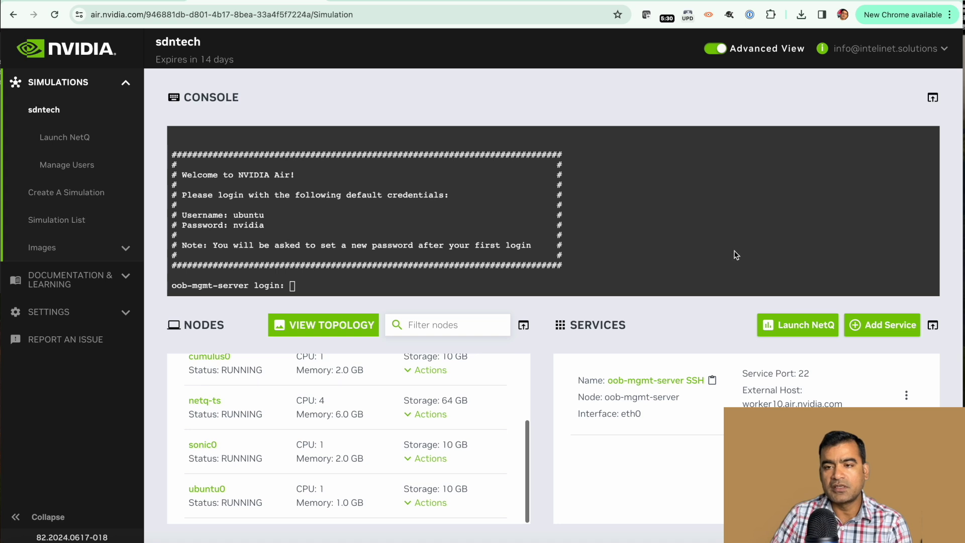
click(819, 326)
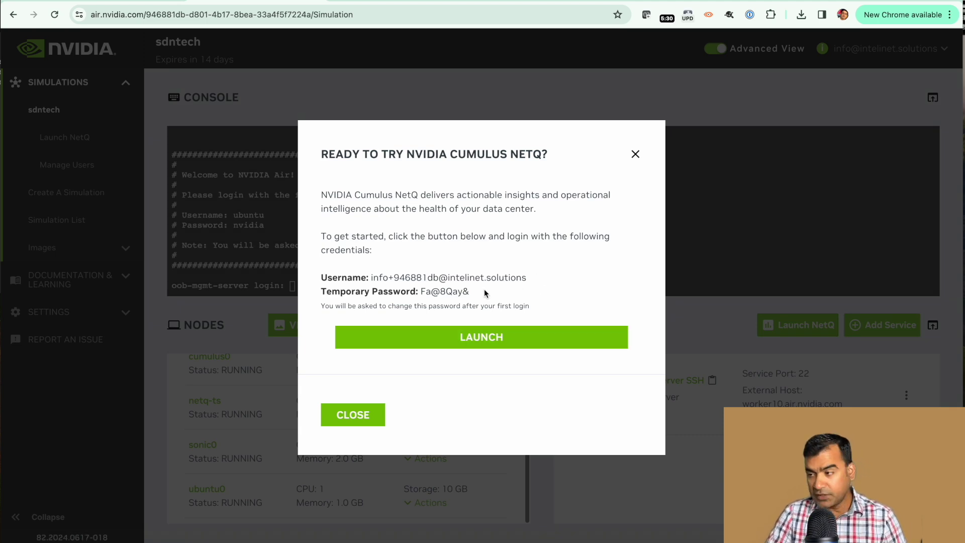
Copy the temporary NetQ password, launch NetQ, and agree to its terms of use
drag(485, 291, 280, 259)
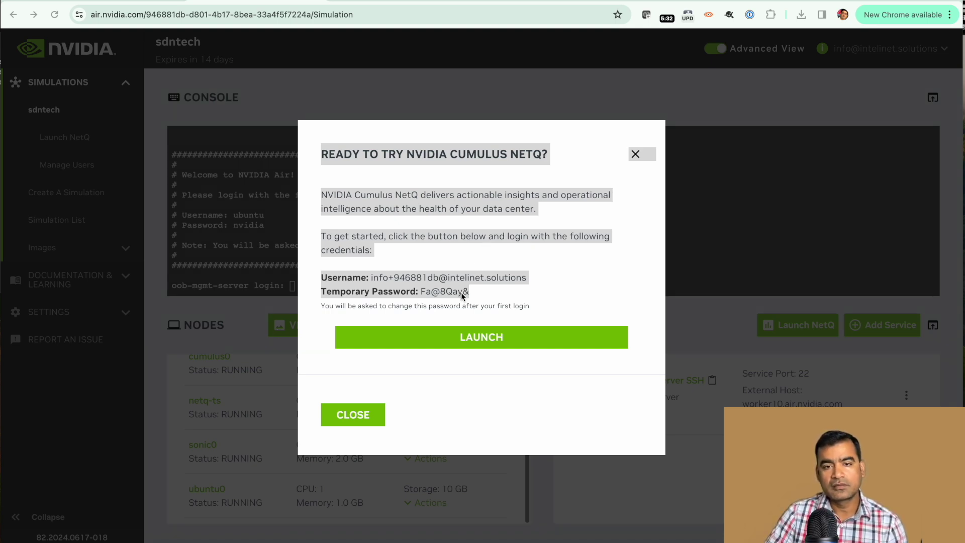
drag(471, 293, 419, 292)
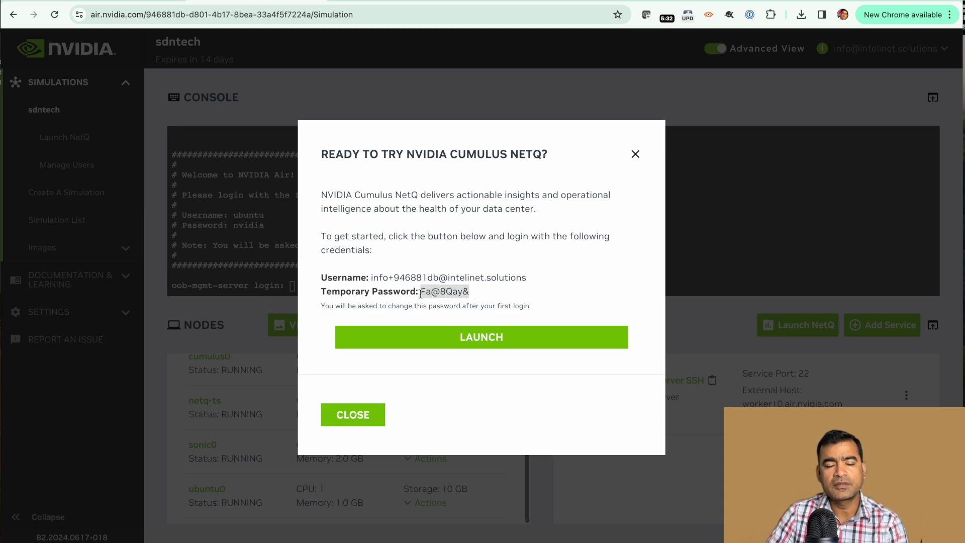
click(491, 338)
click(533, 394)
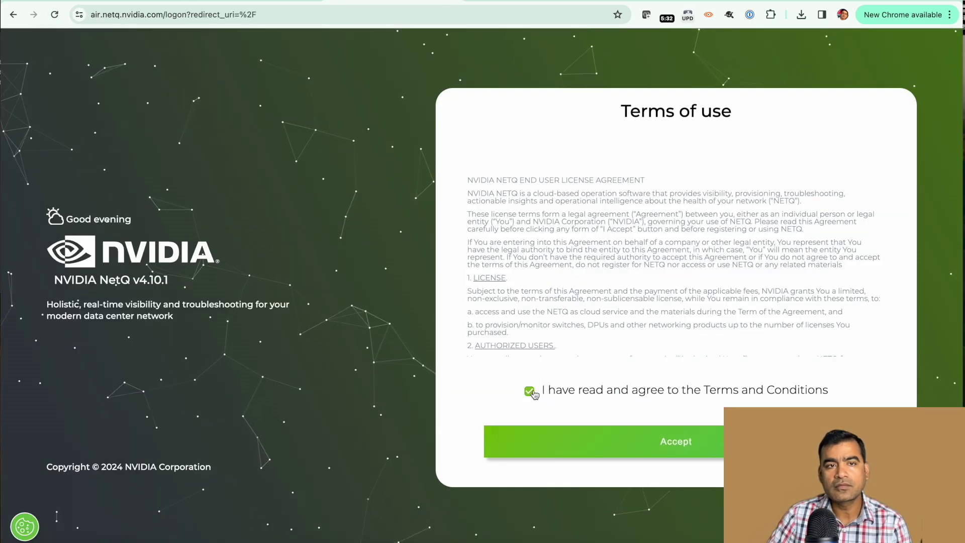
Accept the NetQ terms and enter the Workbench, whose cards show no NetQ agent devices
click(612, 445)
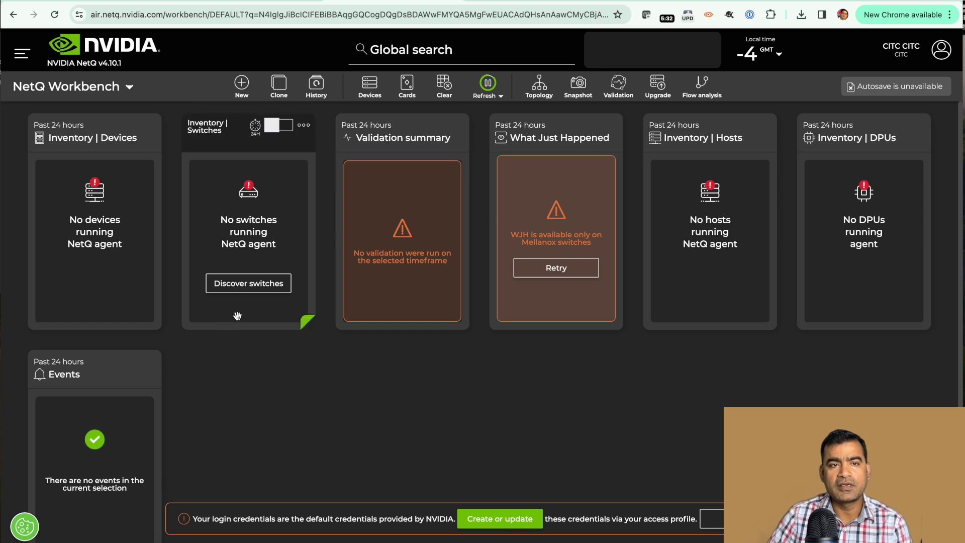
mouse_move(75, 222)
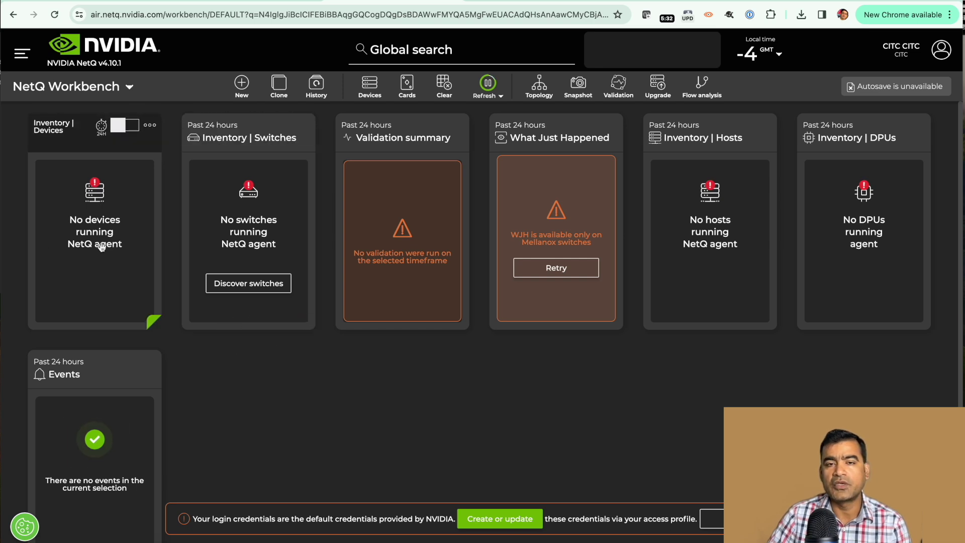
mouse_move(215, 222)
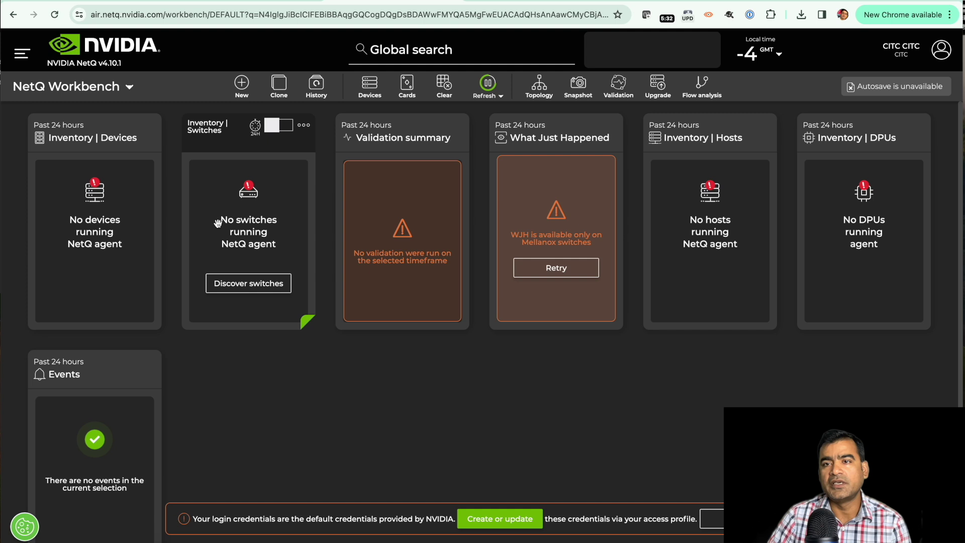